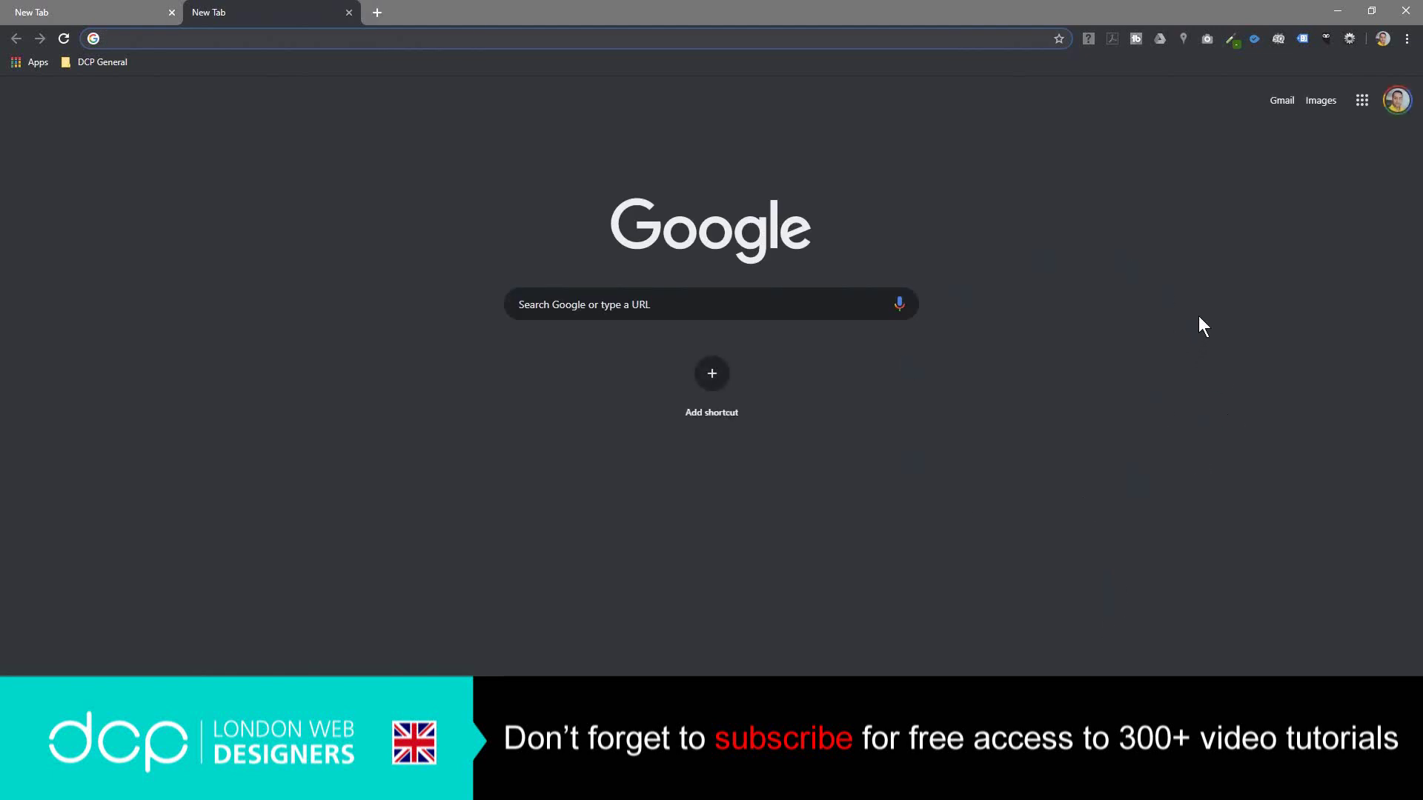
Step: Open About Google Chrome and highlight version number 74.0.3729.108
left_click(1412, 41)
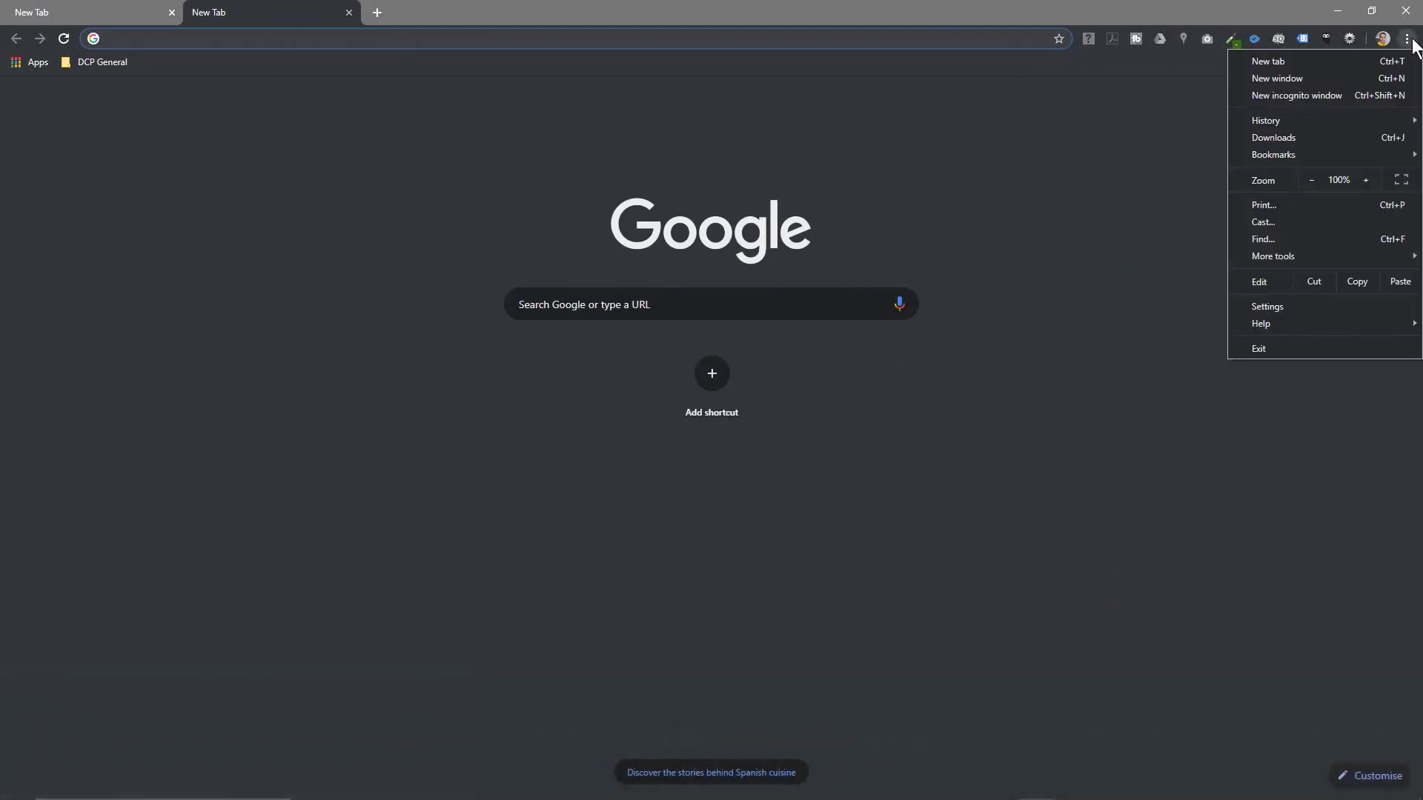
mouse_move(1312, 324)
left_click(1166, 325)
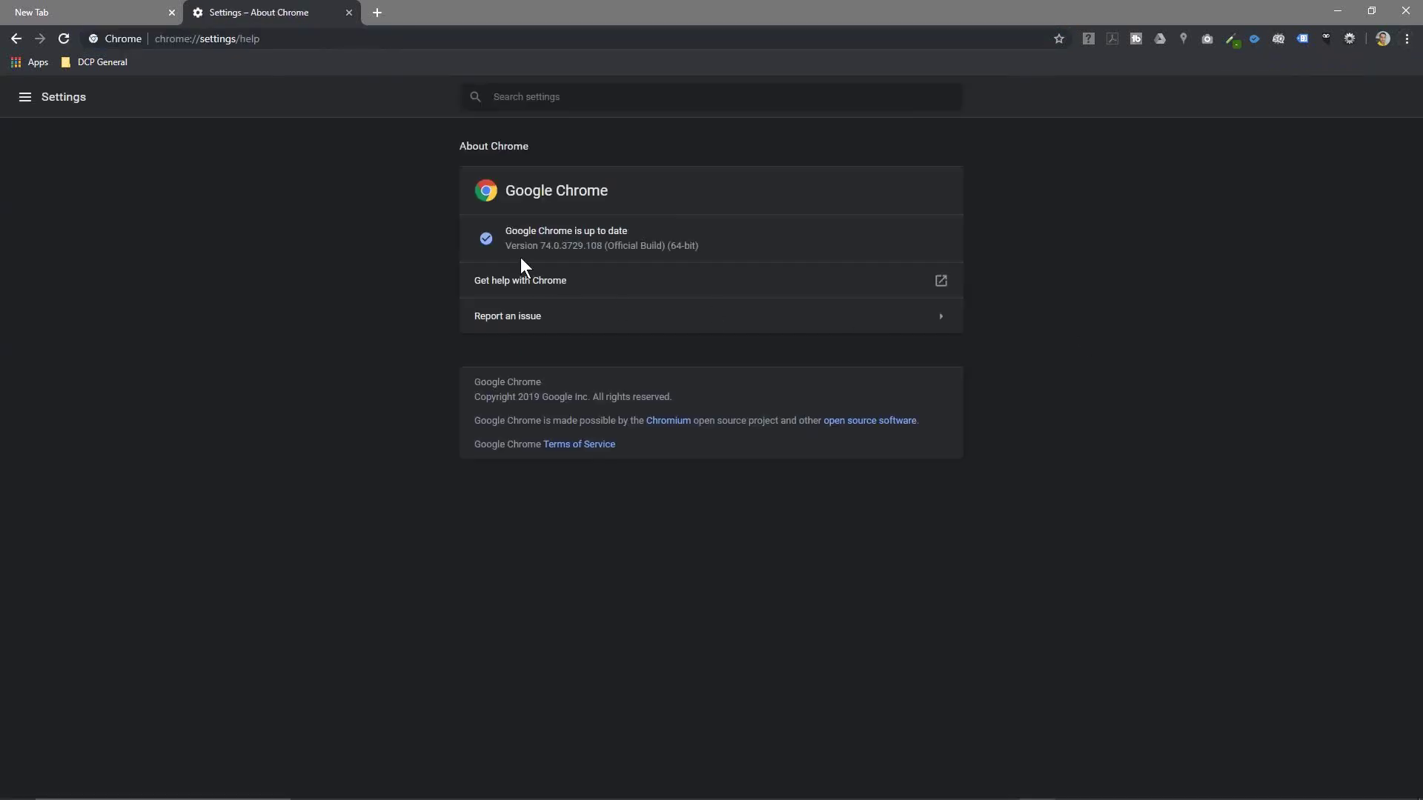
left_click_drag(540, 251, 588, 249)
left_click(542, 248)
Step: Highlight the up-to-date status text, then close the About Chrome tab
left_click_drag(526, 235, 690, 246)
left_click(589, 226)
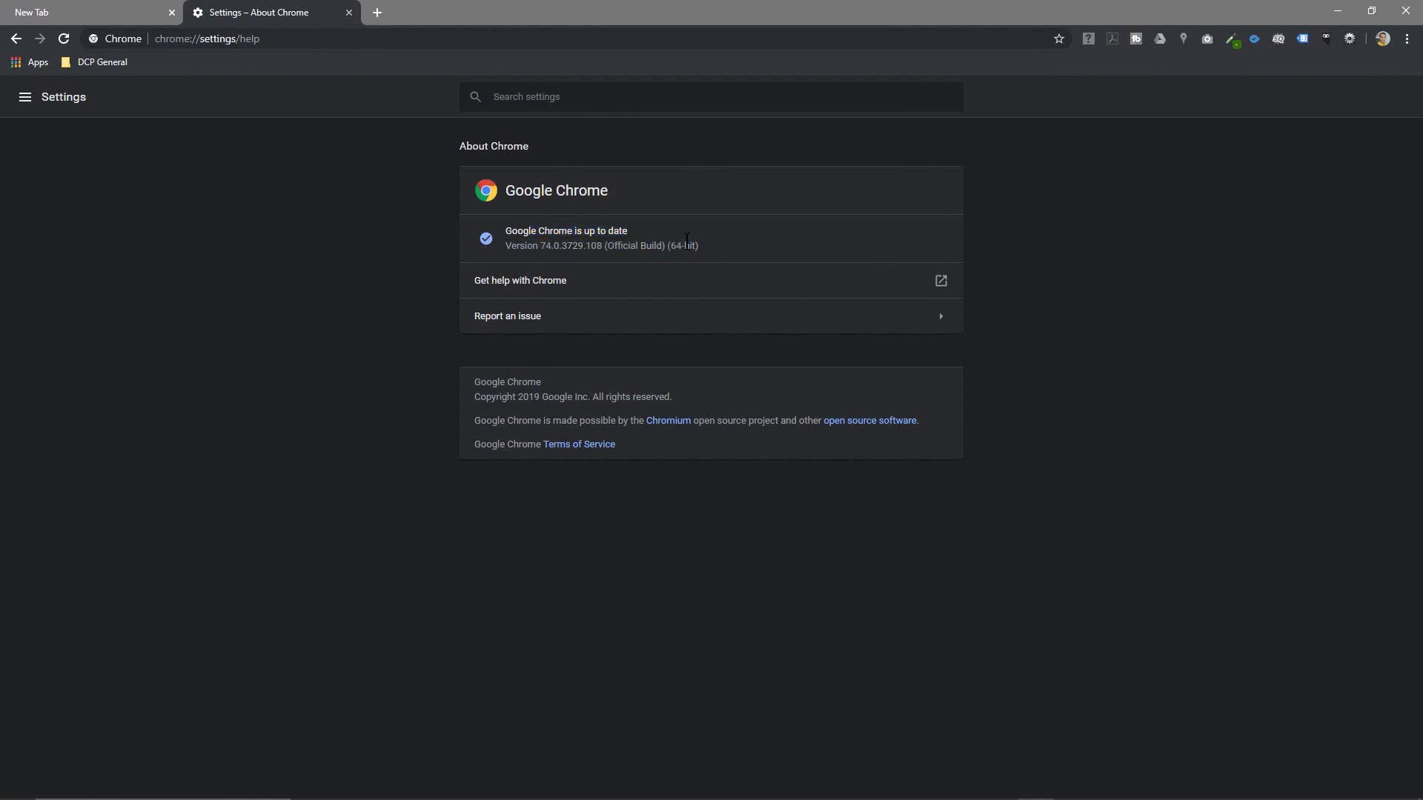
left_click(348, 12)
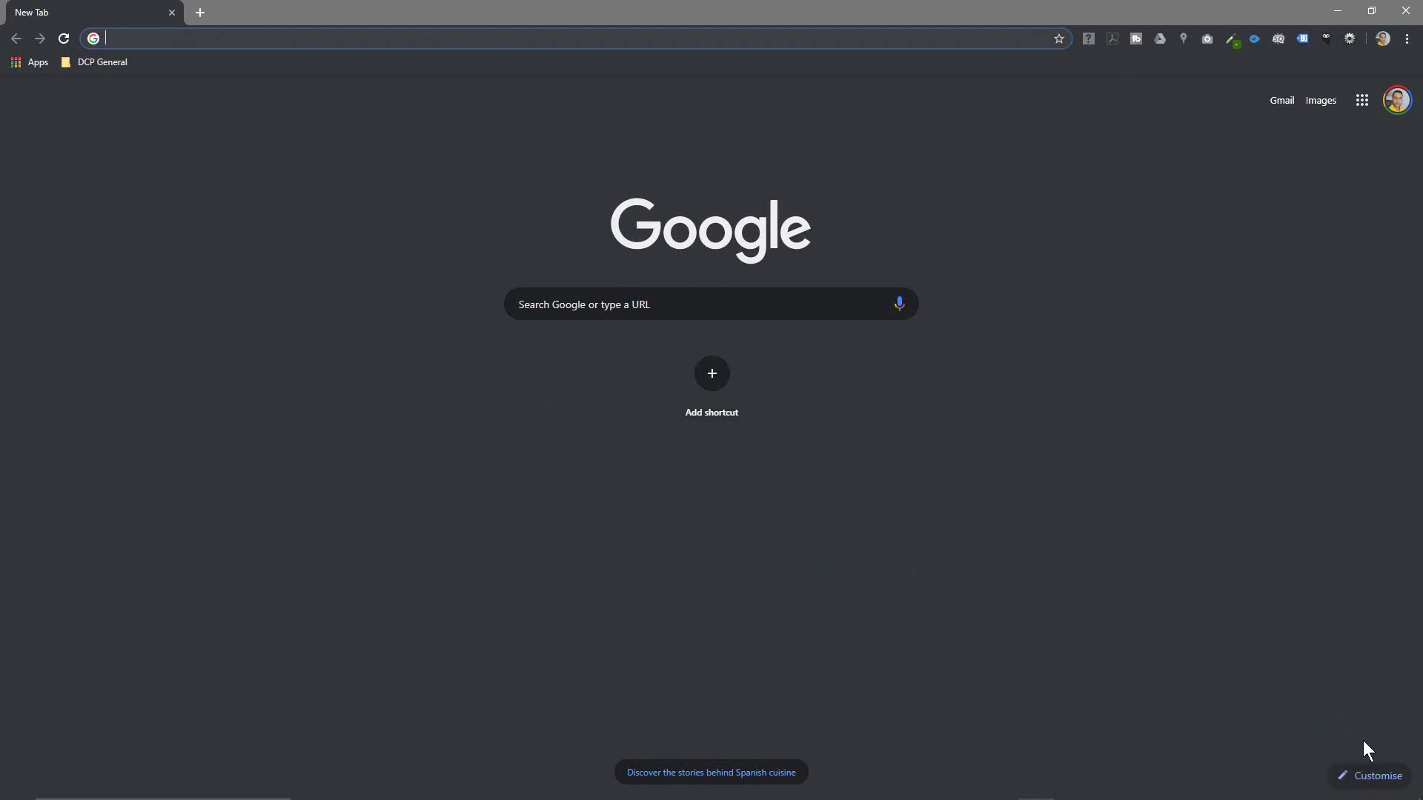
Step: Set the first Earth-horizon photo from the Earth collection as the new tab background
left_click(1371, 787)
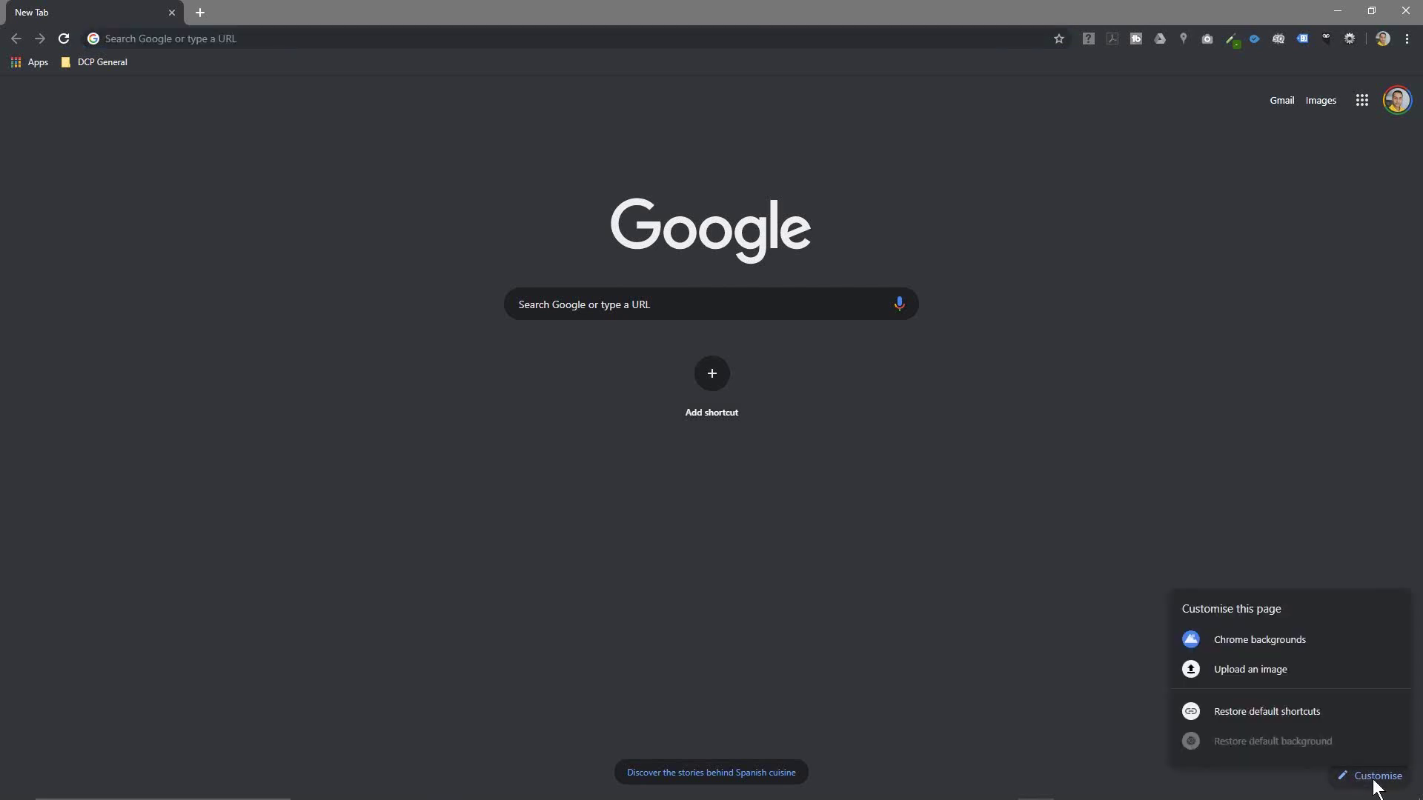
left_click(1248, 642)
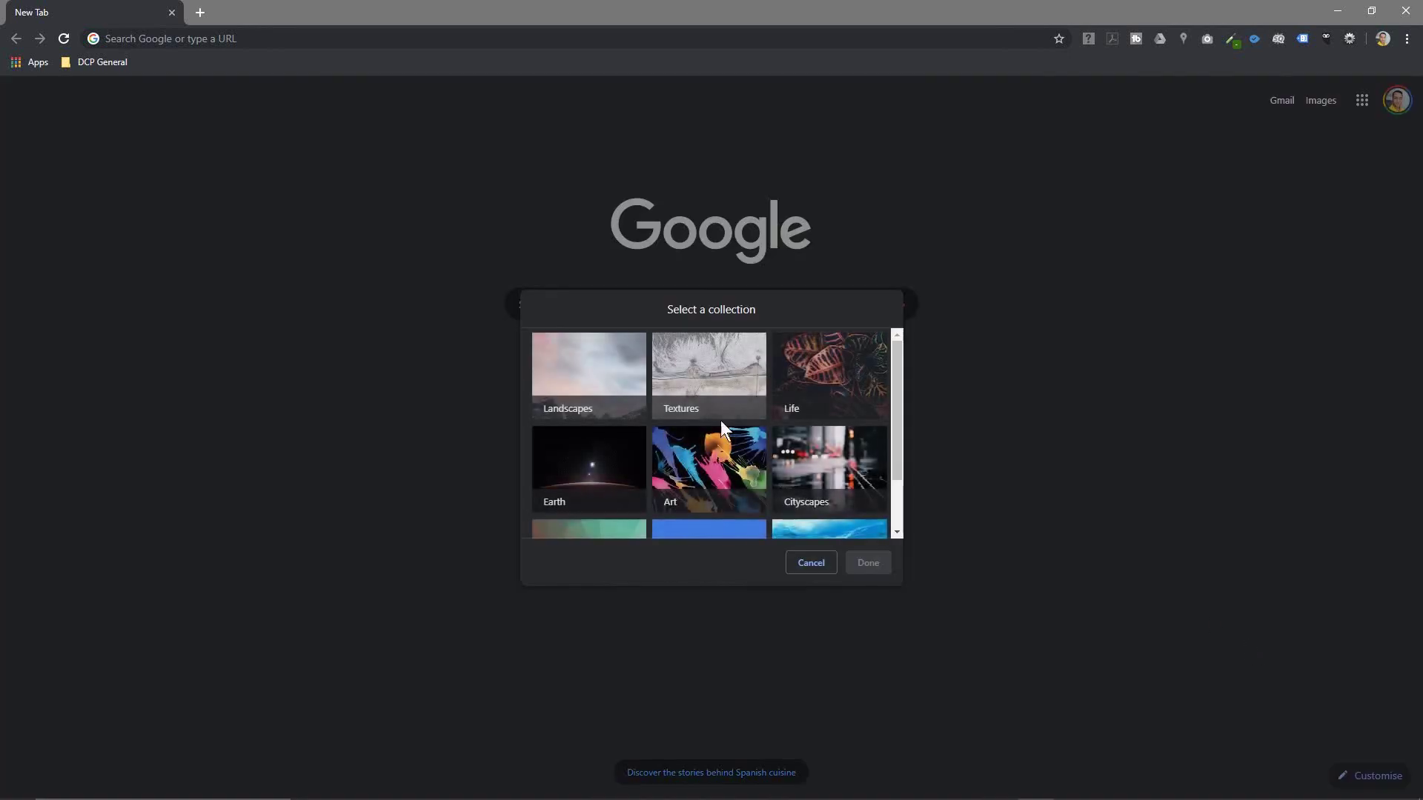
scroll(690, 430, "down", 1)
scroll(689, 431, "up", 1)
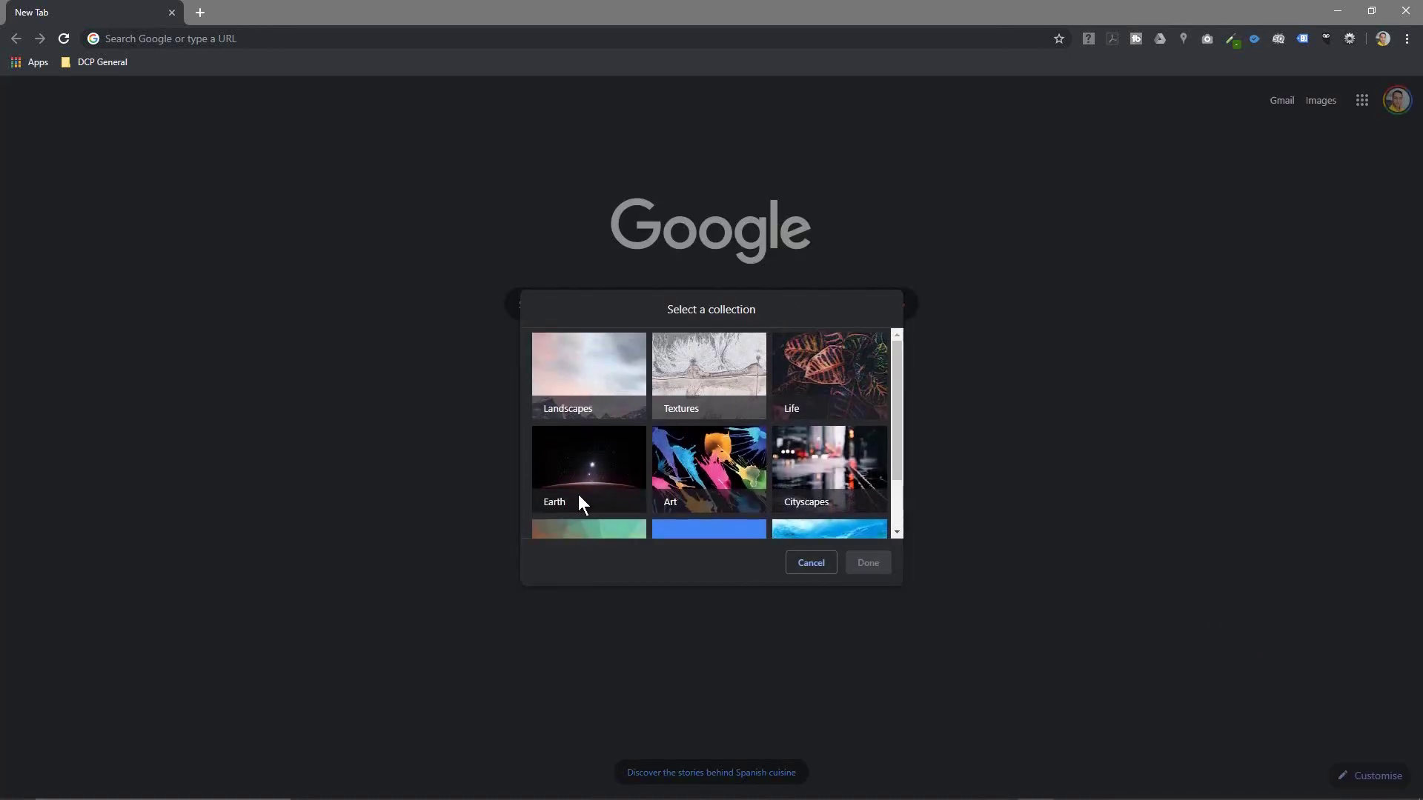
scroll(814, 495, "down", 1)
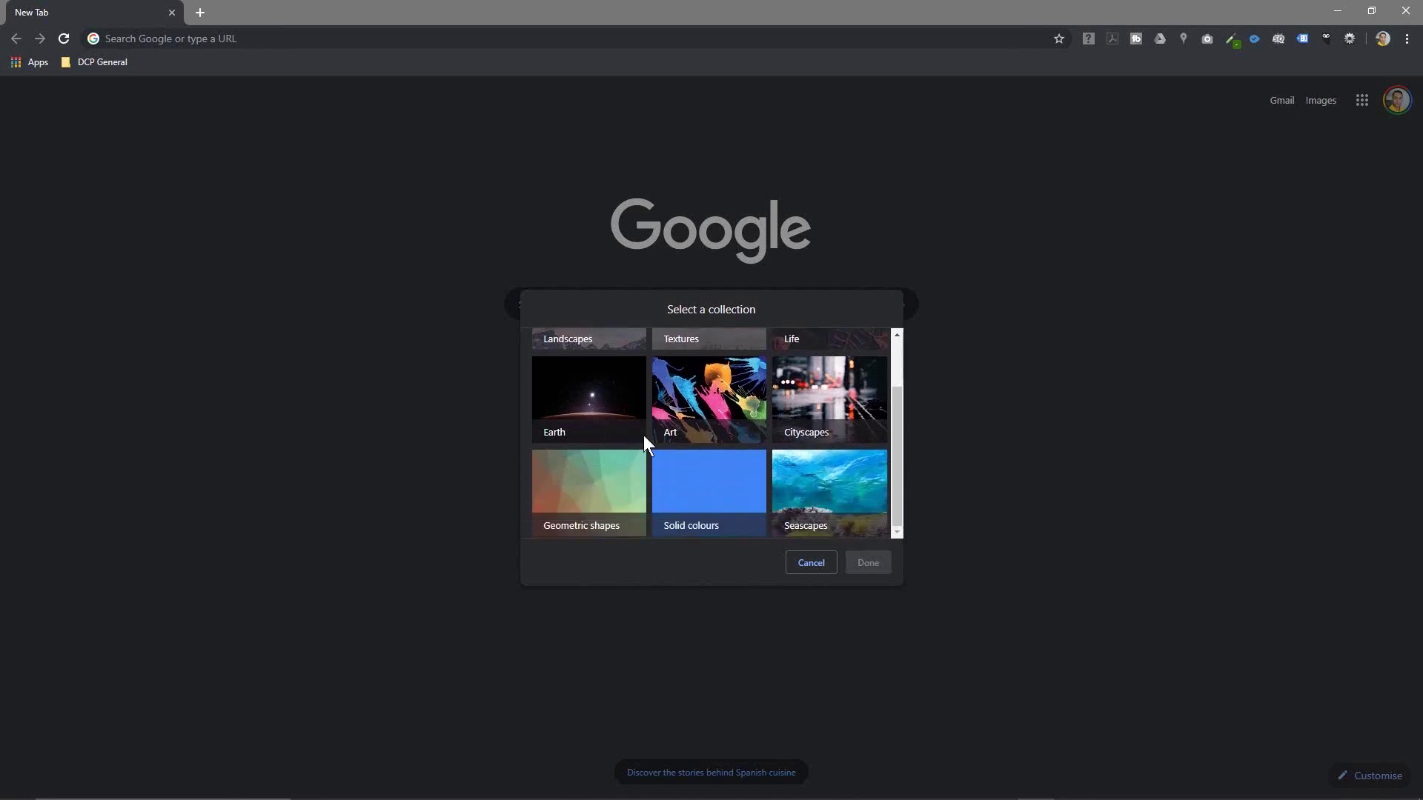
scroll(713, 468, "up", 1)
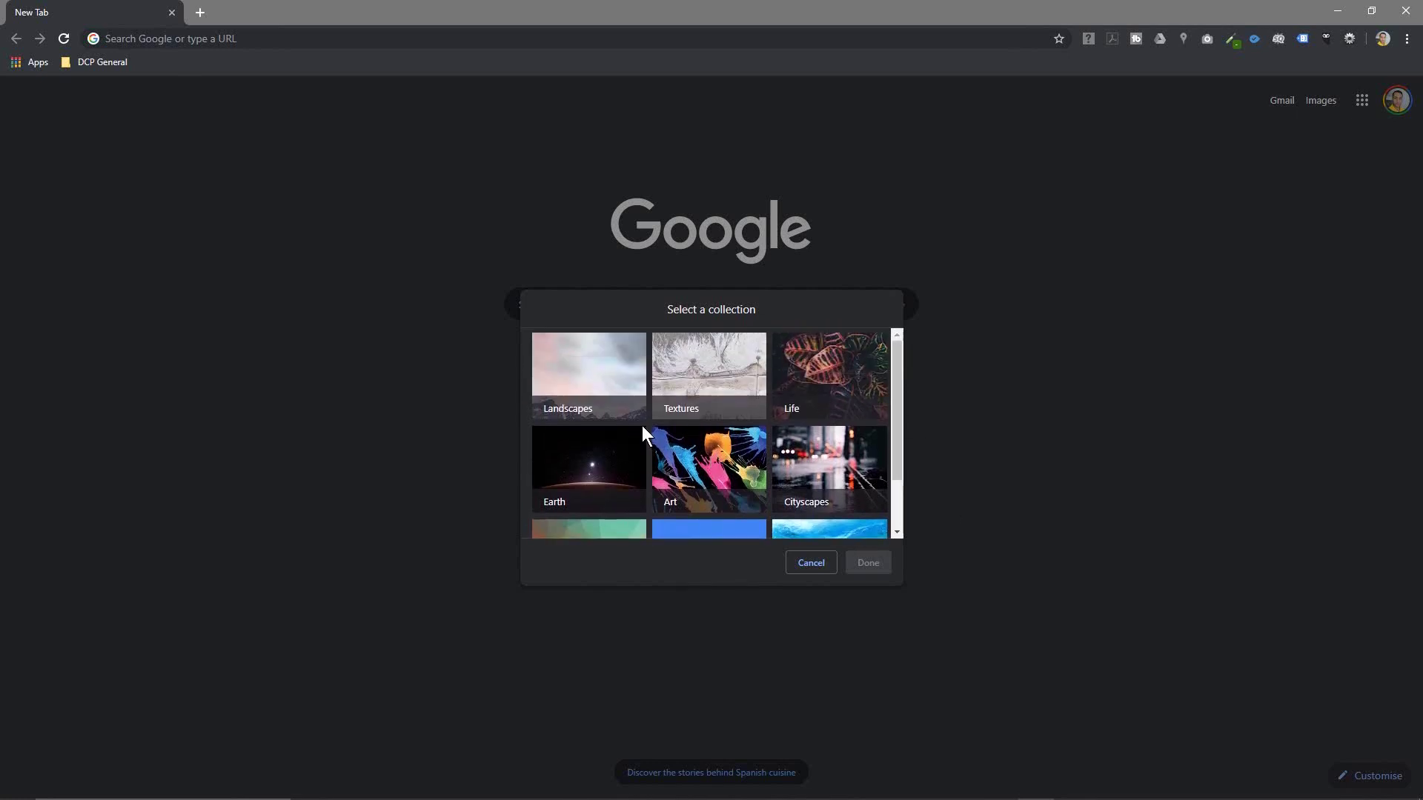
scroll(600, 429, "down", 1)
left_click(584, 425)
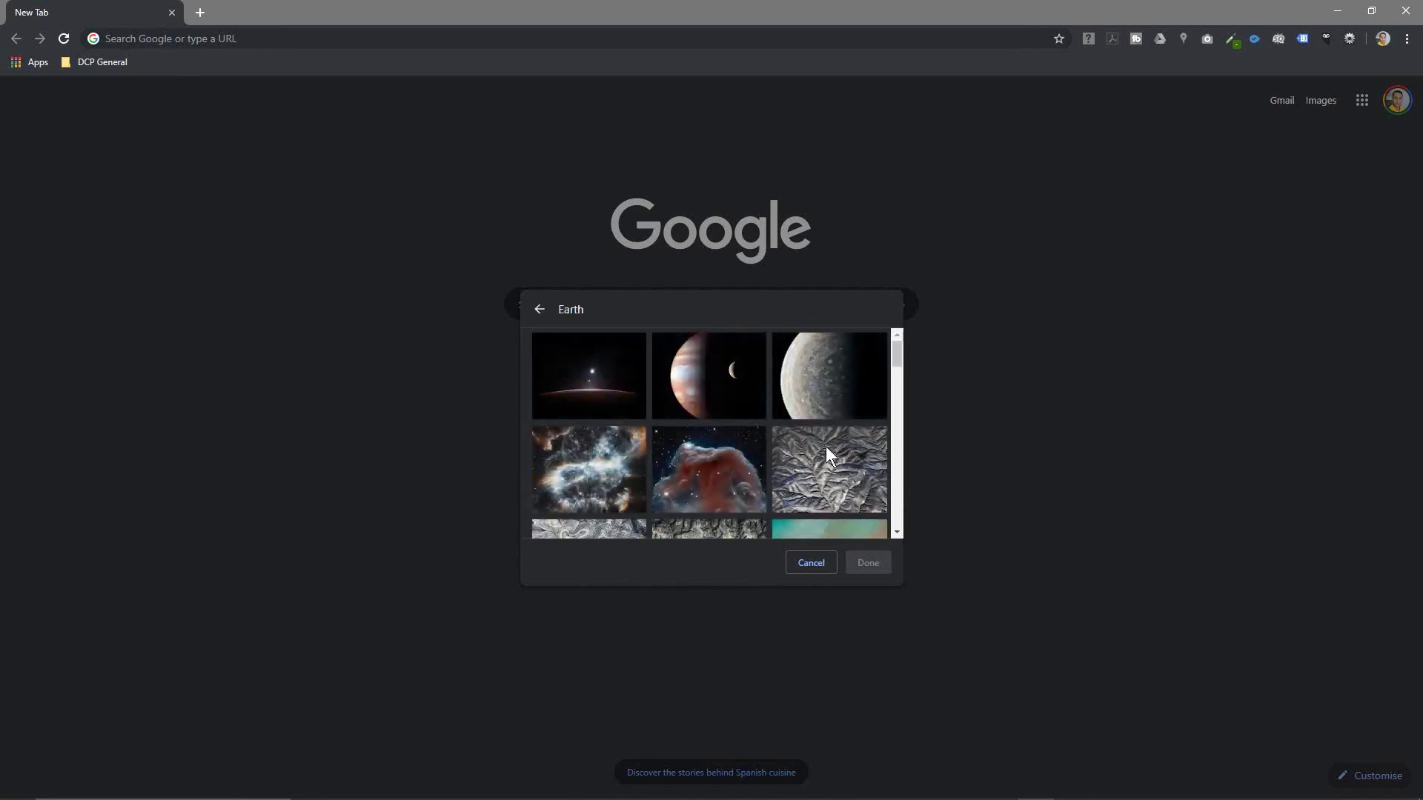
scroll(782, 469, "down", 1)
scroll(781, 467, "down", 3)
scroll(782, 469, "down", 3)
scroll(781, 468, "up", 3)
scroll(781, 468, "up", 4)
left_click(602, 378)
left_click(863, 561)
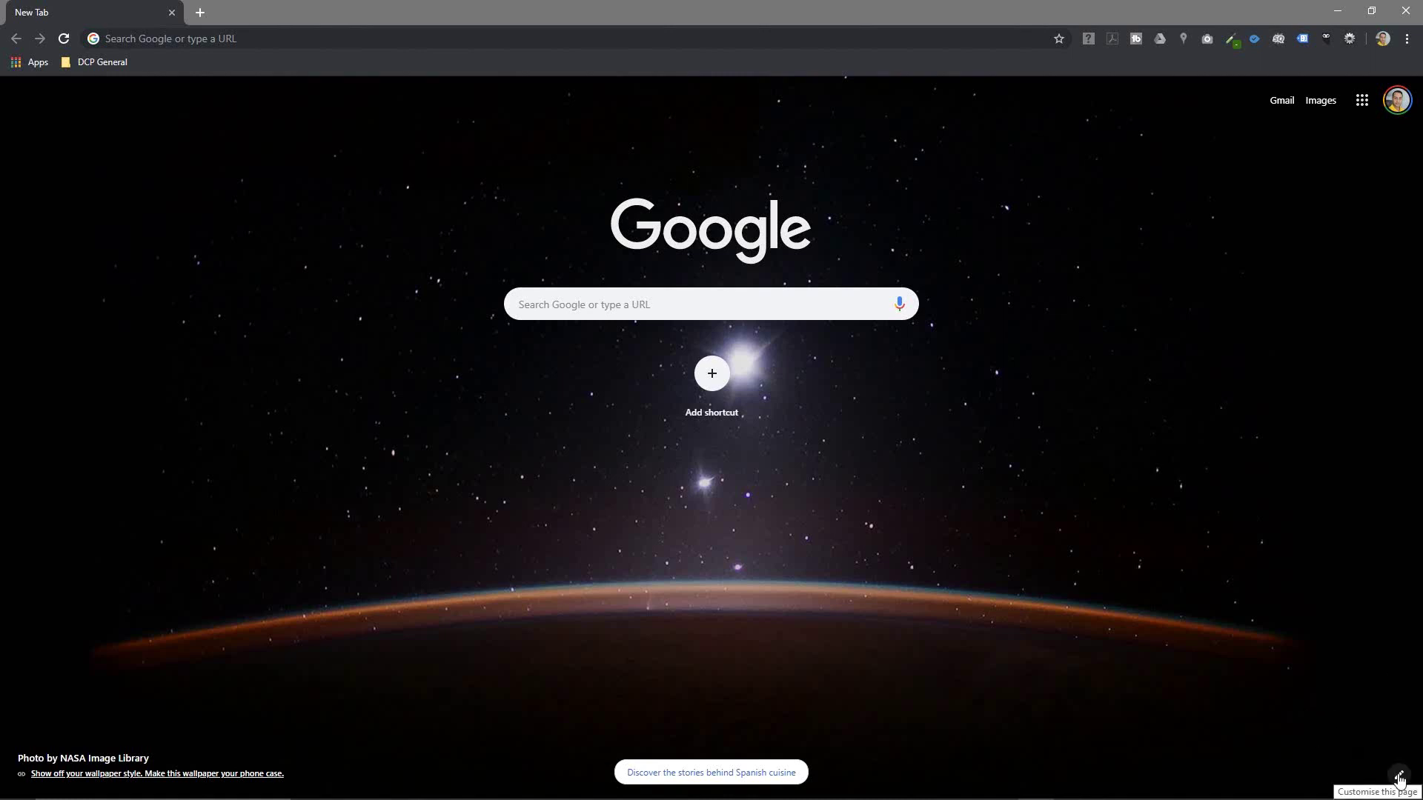
Step: Apply the blue Cityscapes skyscraper photo by Alex Dibrova as the new tab background
left_click(1399, 779)
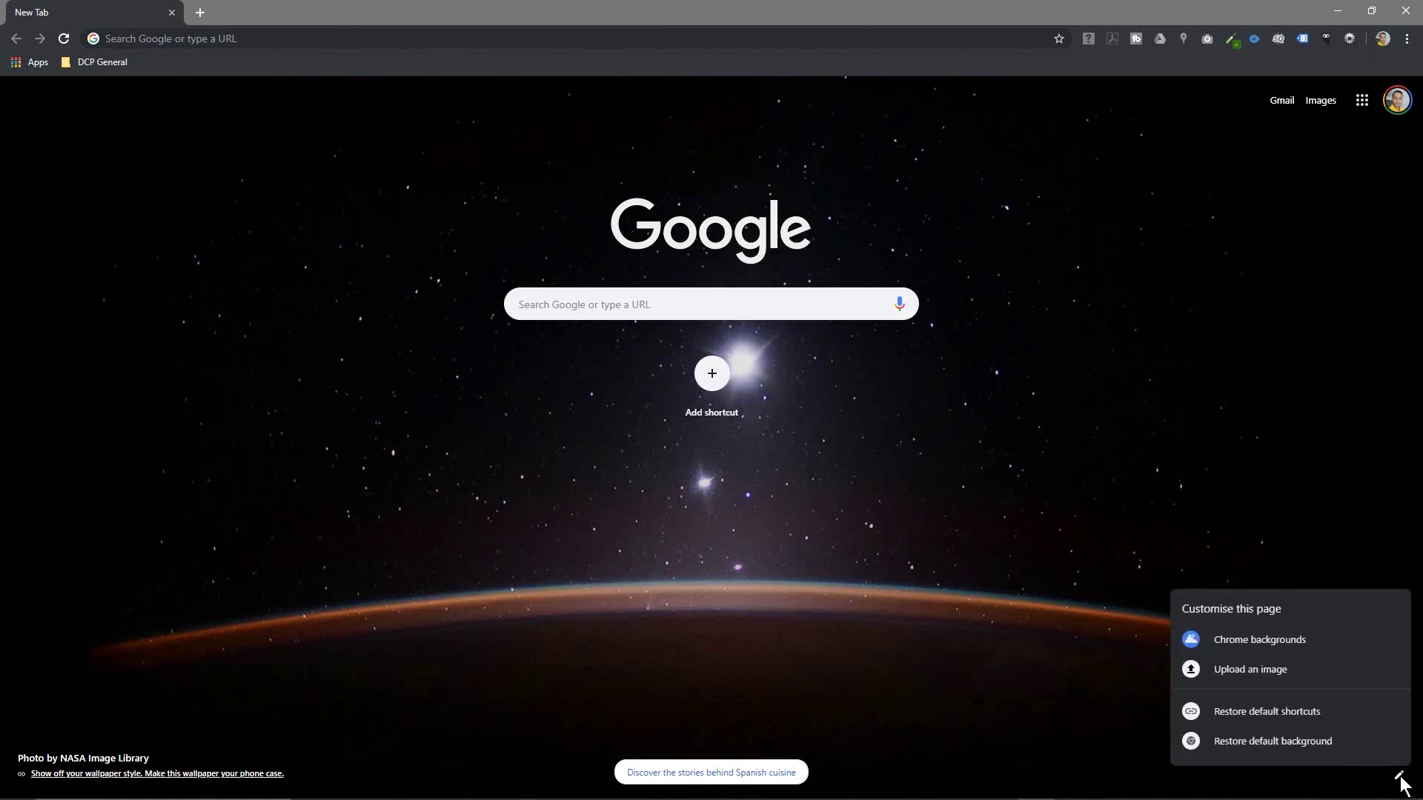
left_click(1241, 641)
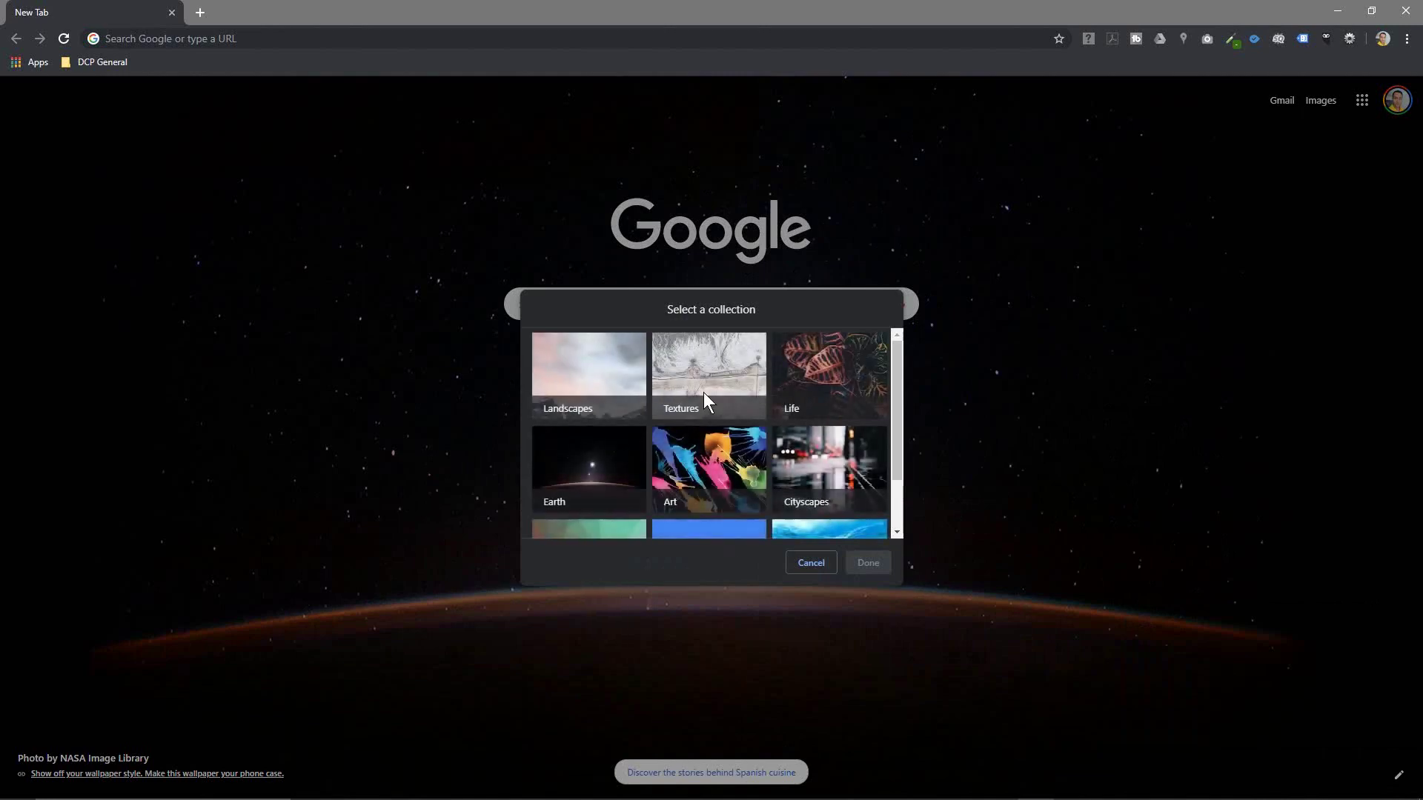
scroll(794, 417, "down", 1)
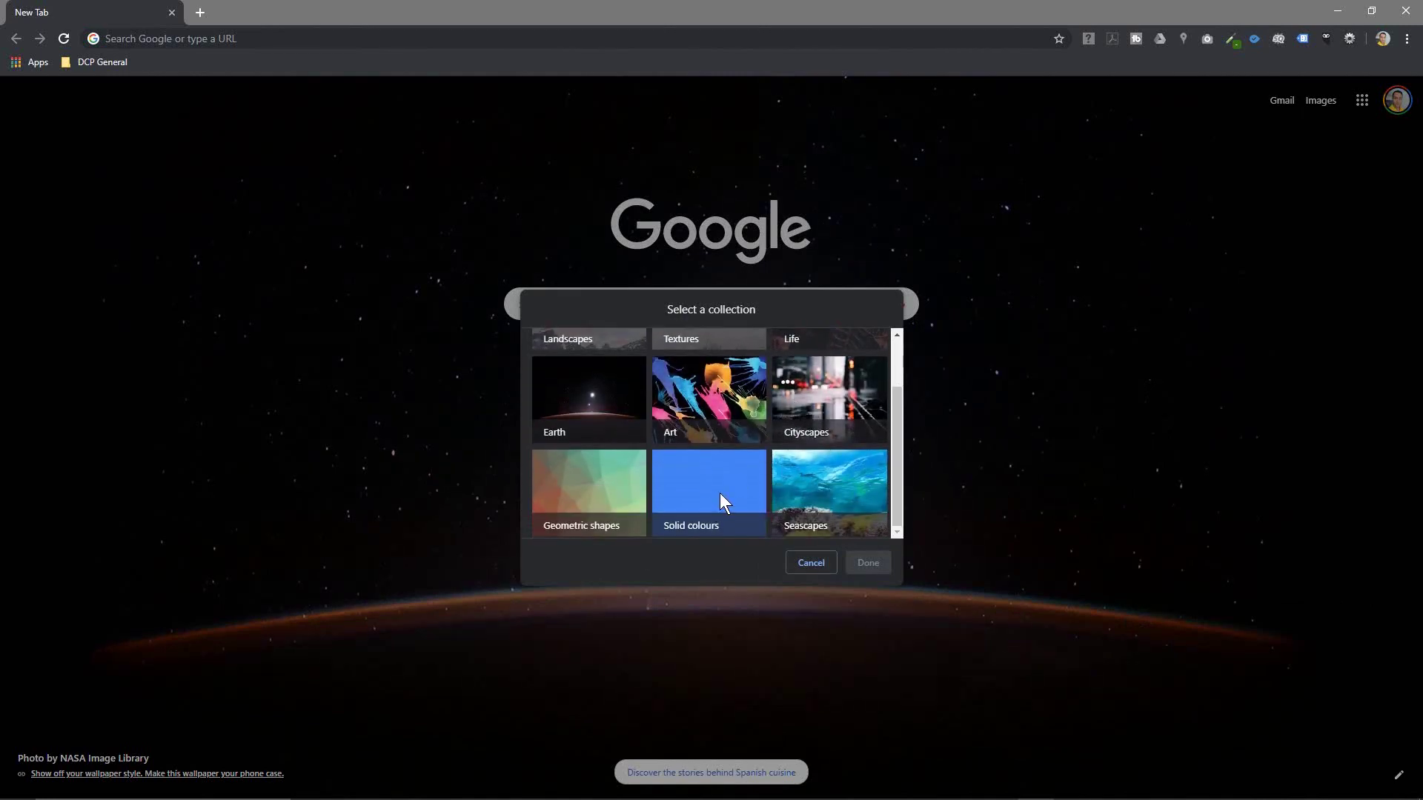
left_click(840, 391)
scroll(736, 450, "down", 1)
scroll(736, 450, "down", 2)
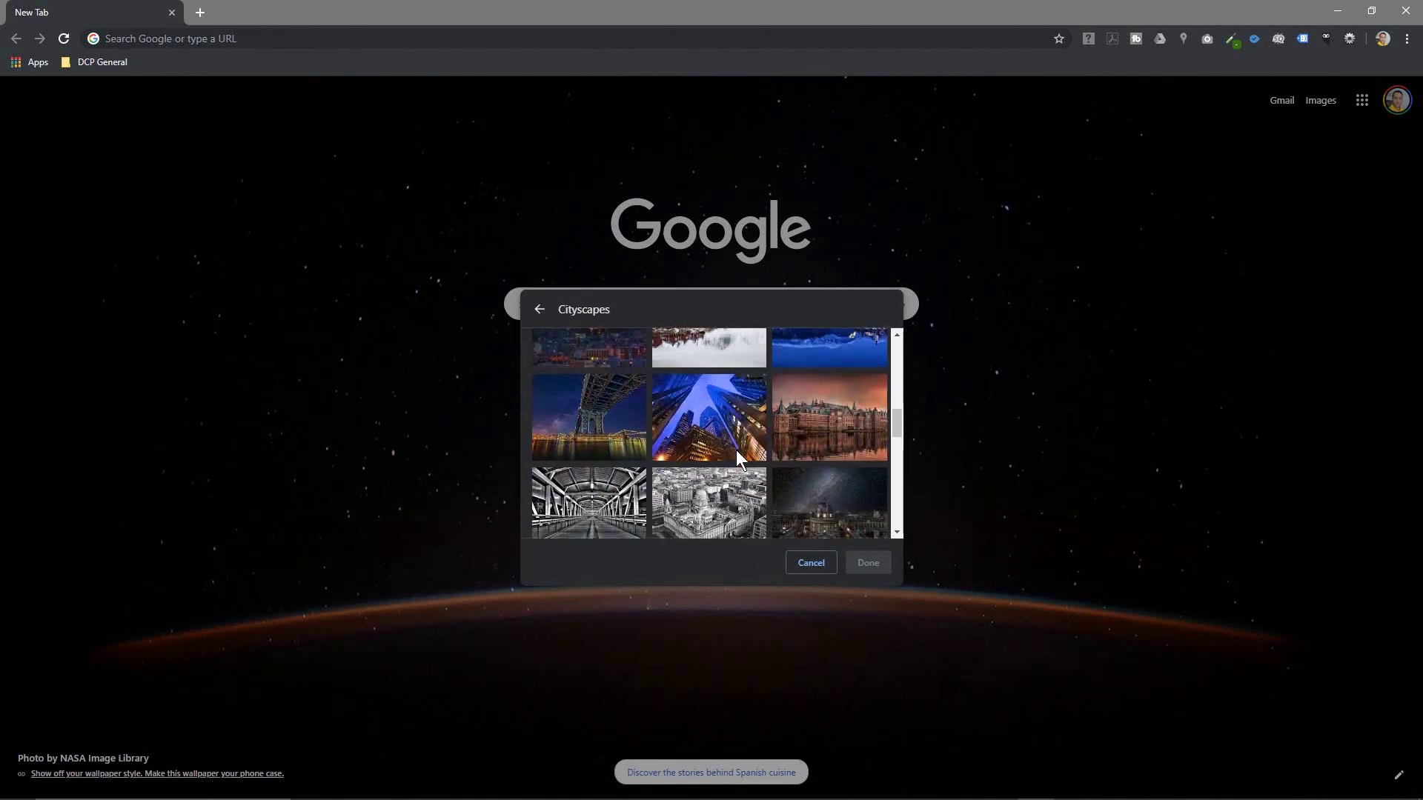
left_click(736, 451)
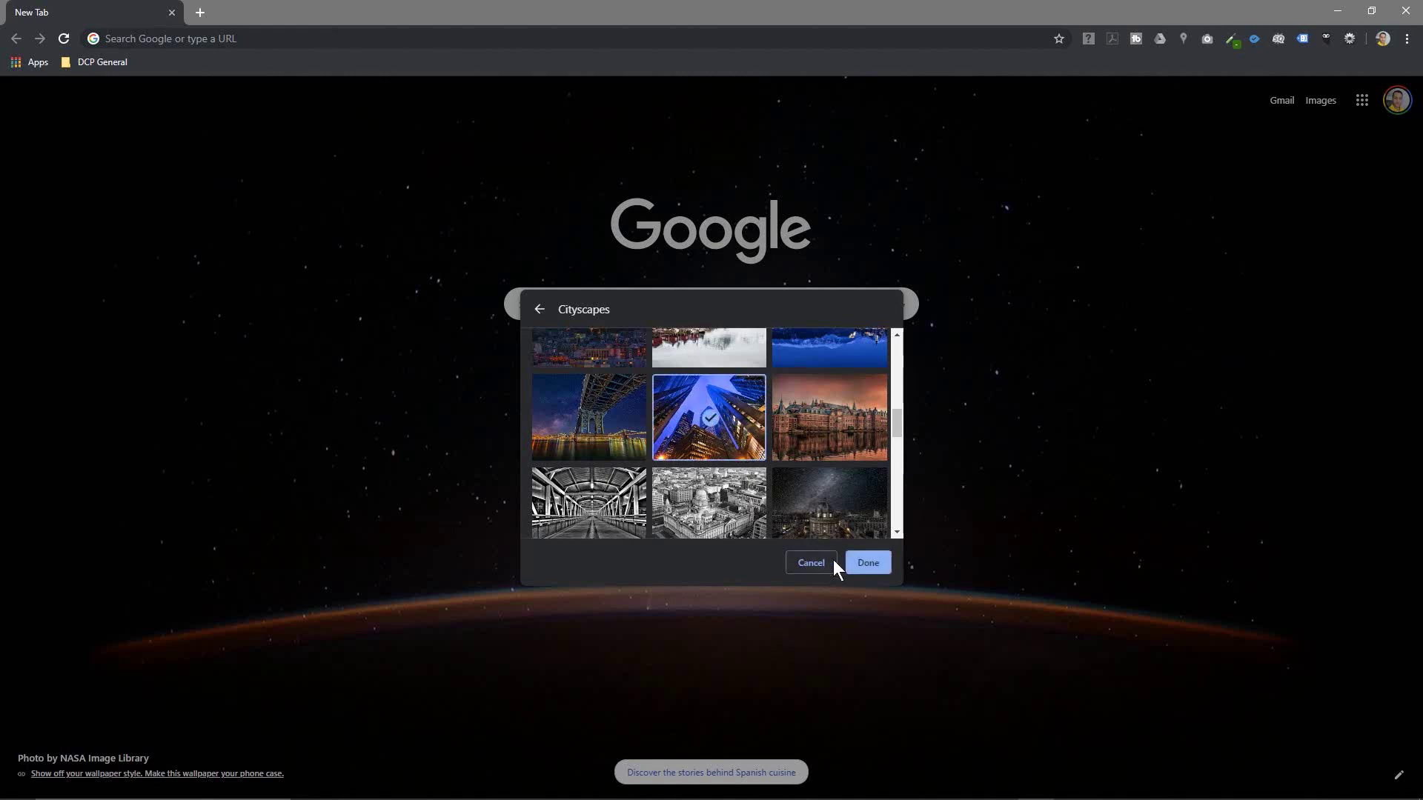
left_click(862, 562)
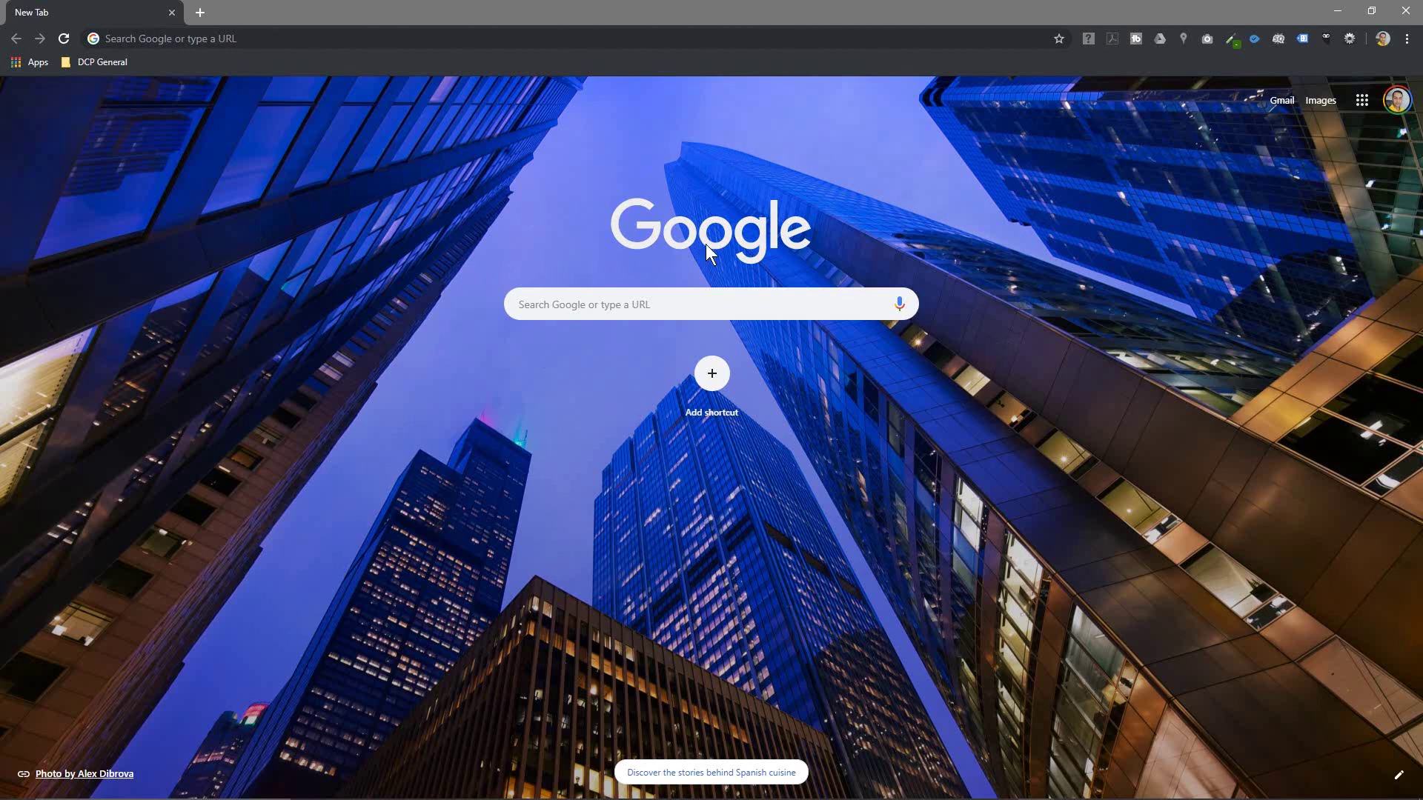
Step: Use Restore default background in the Customise menu to remove the skyscraper photo
left_click(1398, 776)
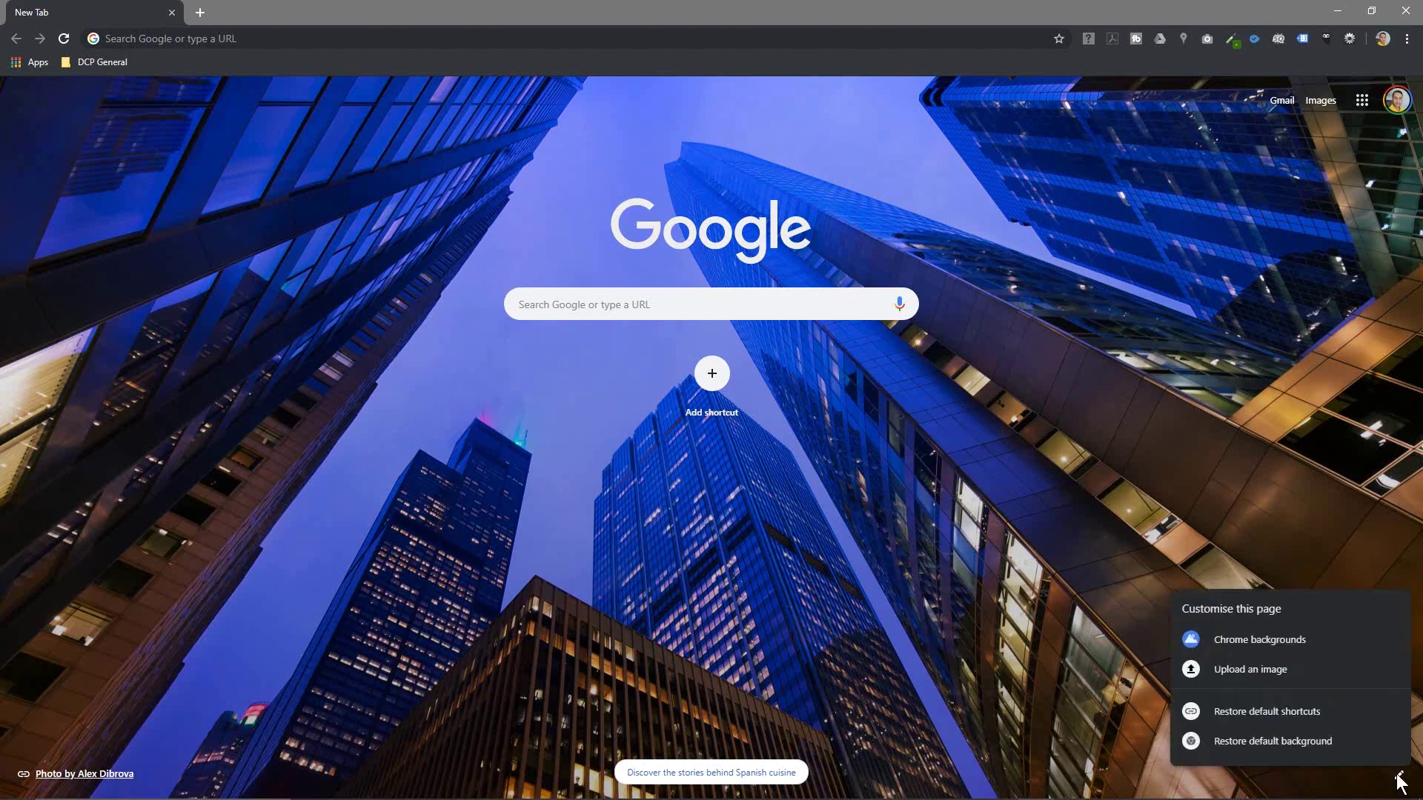
left_click(1275, 741)
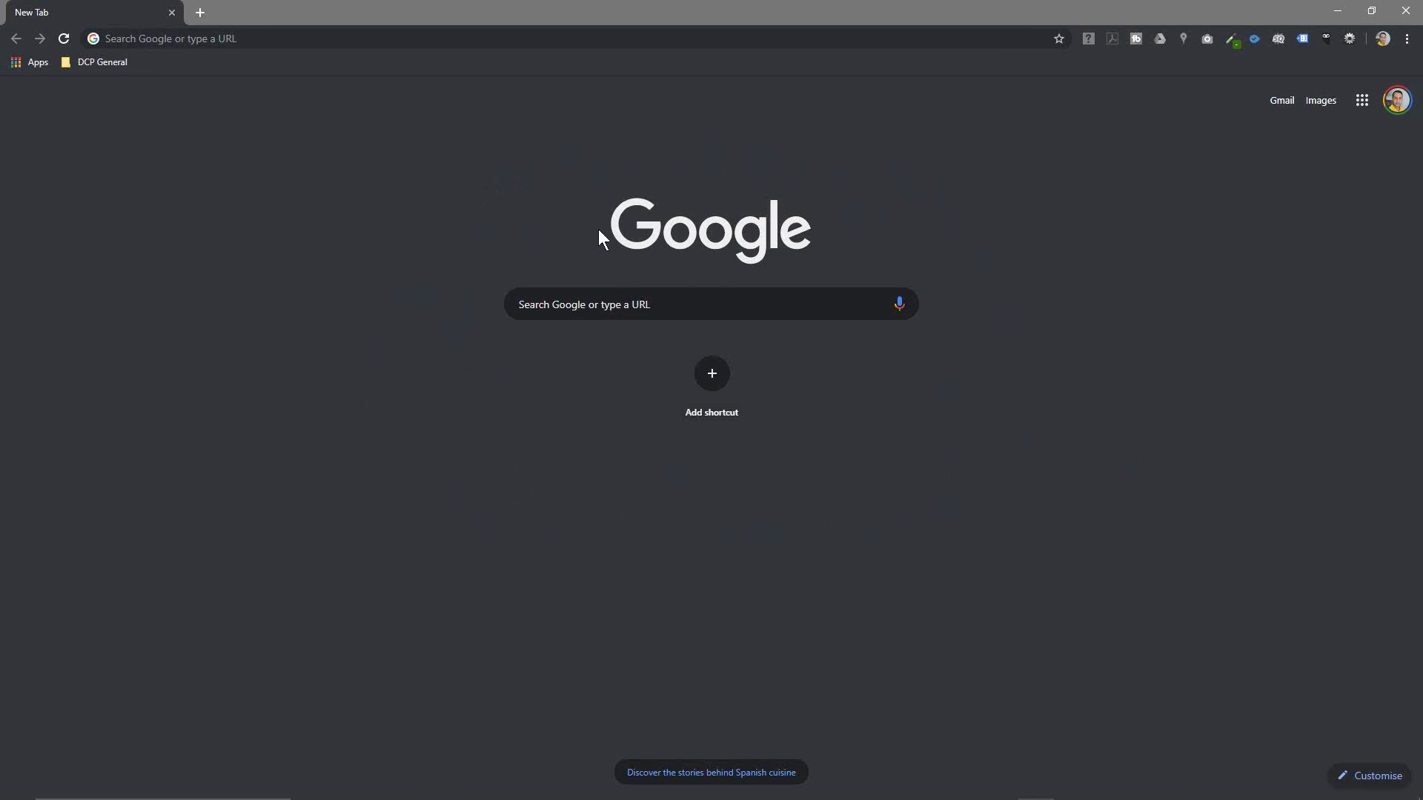
Step: Upload dcp-59.png from the Wall Paper Backgrounds folder as the new tab background
left_click(1365, 773)
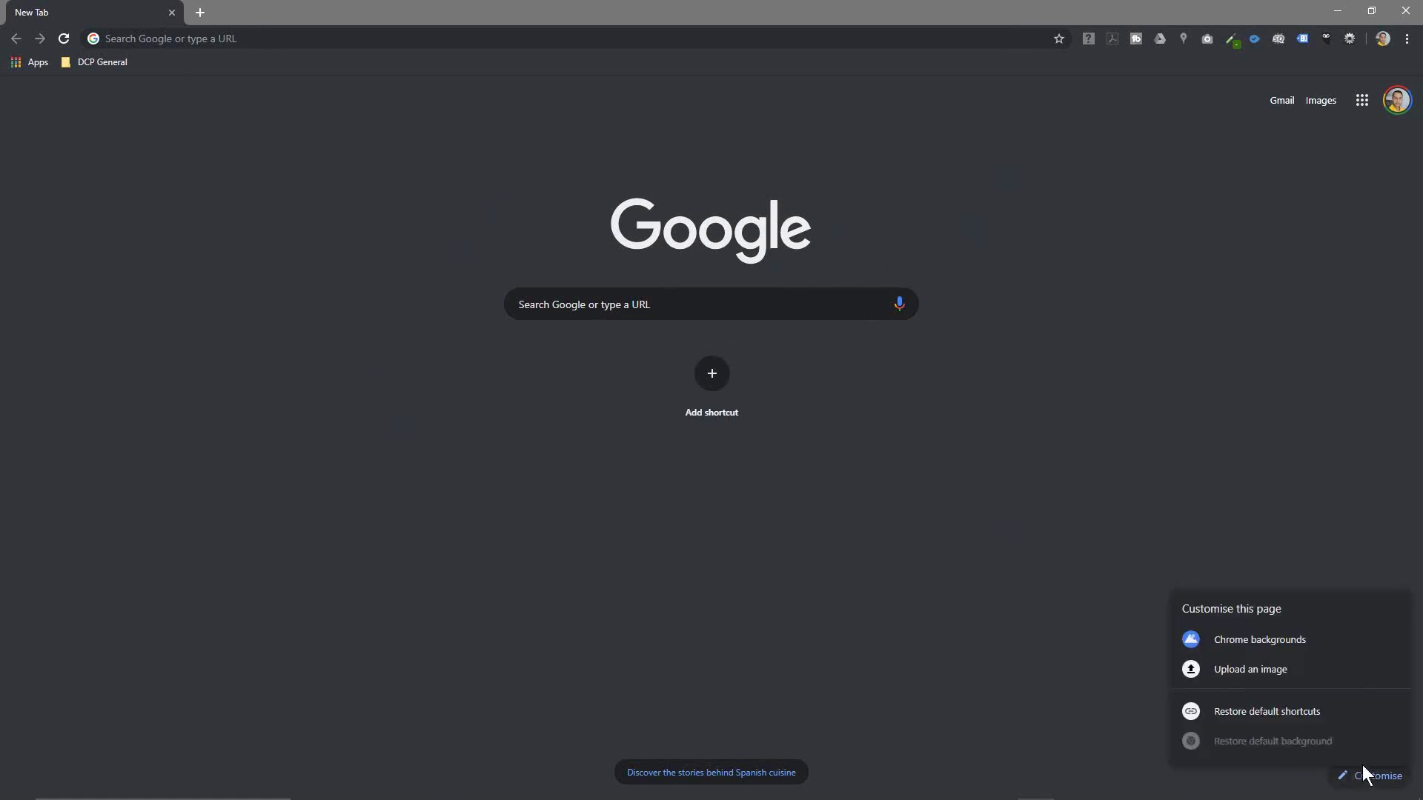
left_click(1246, 674)
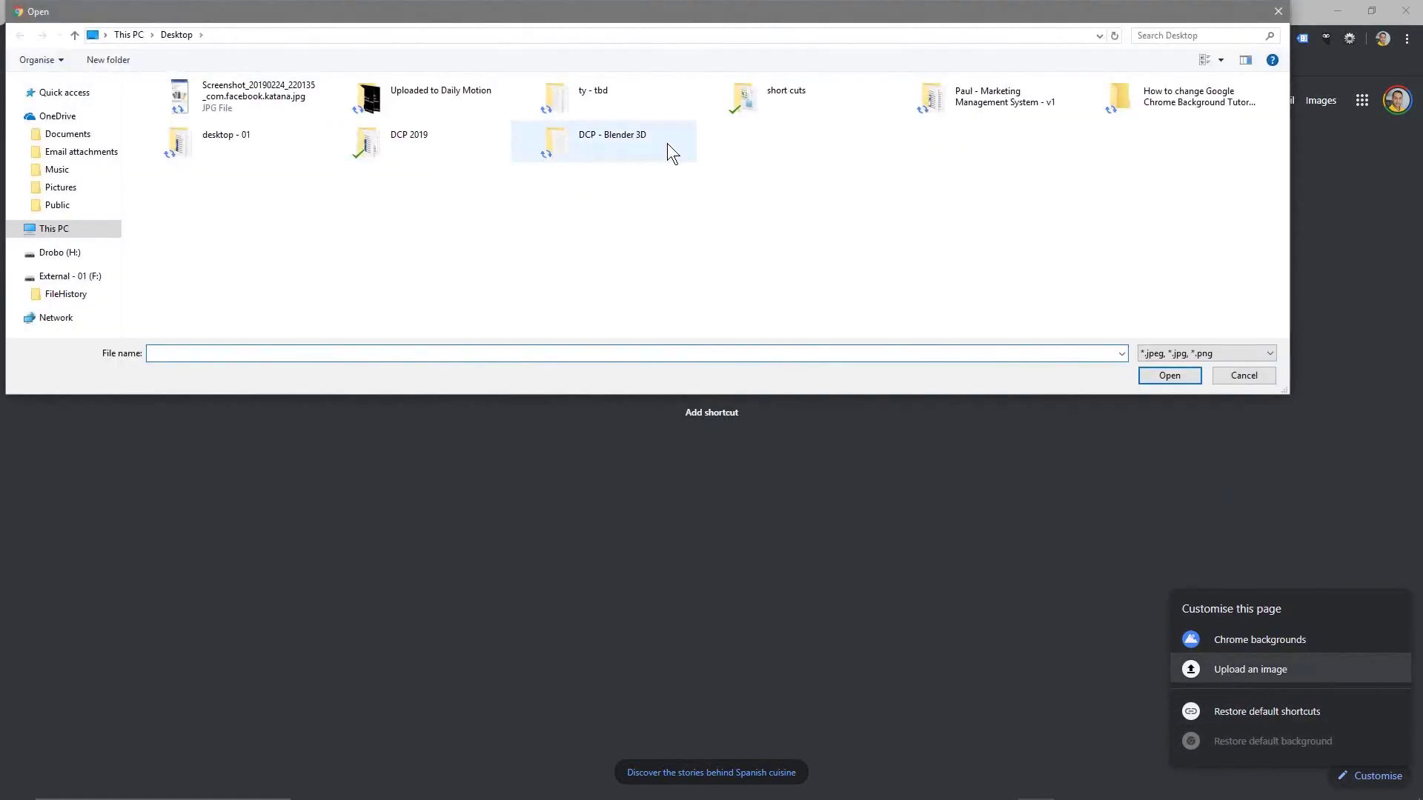
double_click(788, 101)
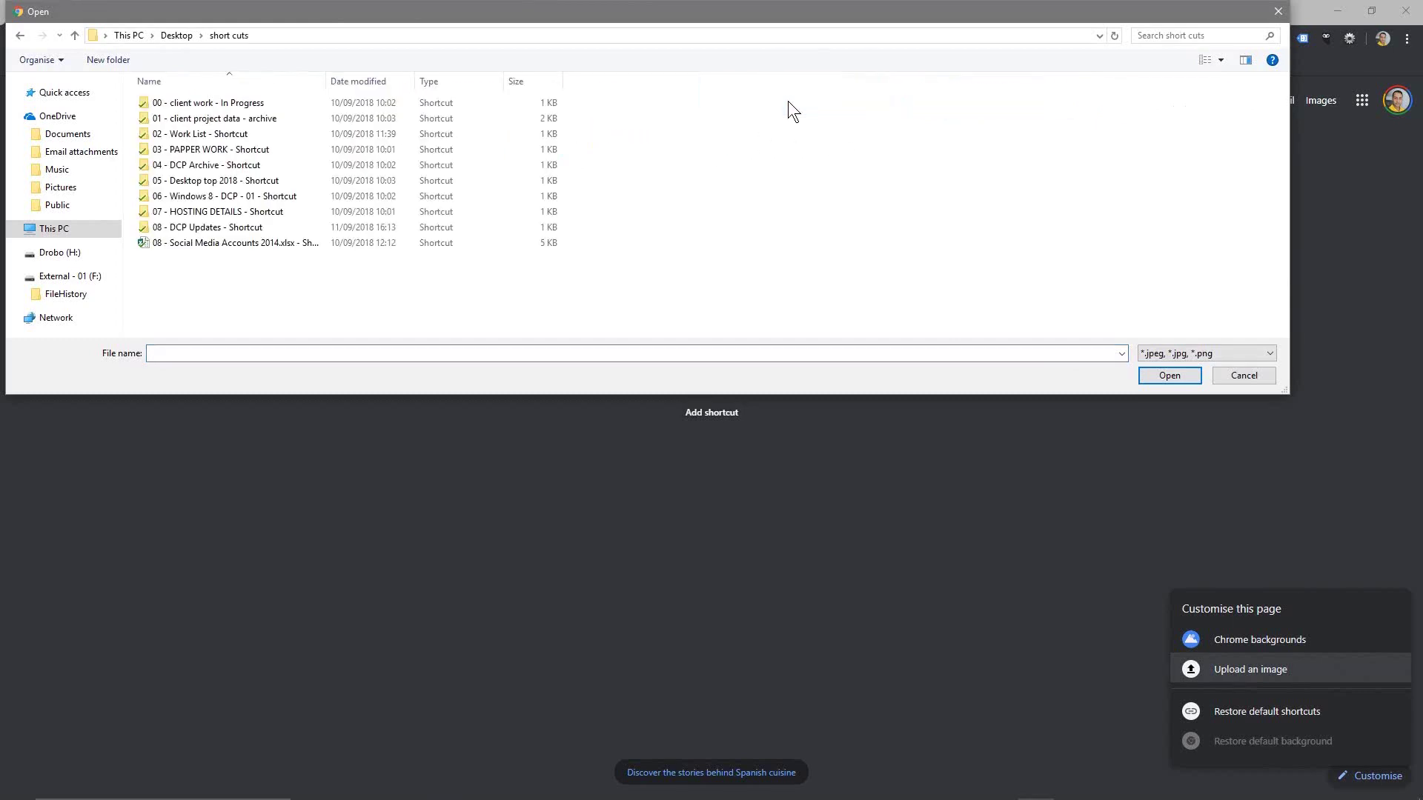
double_click(205, 229)
double_click(323, 235)
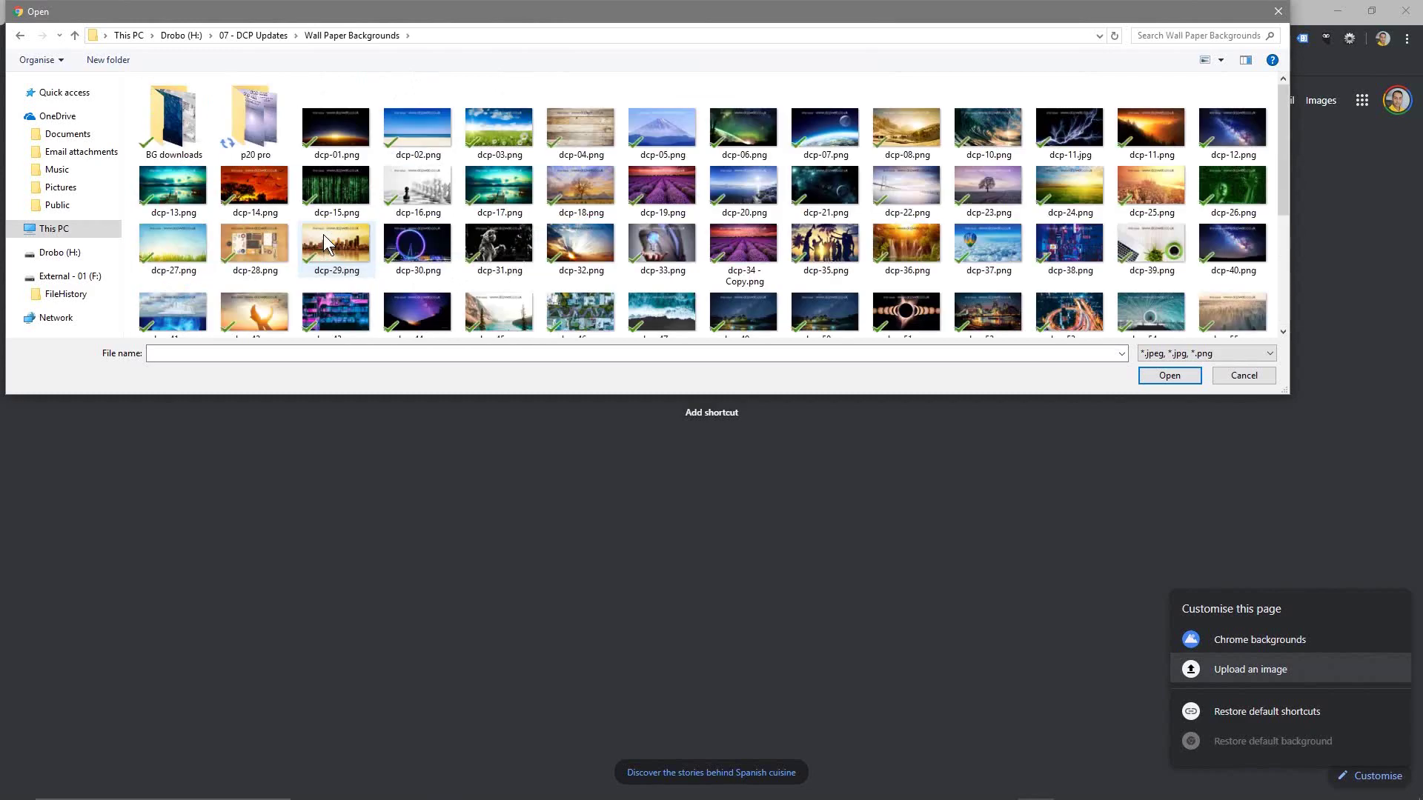
scroll(500, 222, "down", 5)
scroll(564, 214, "up", 5)
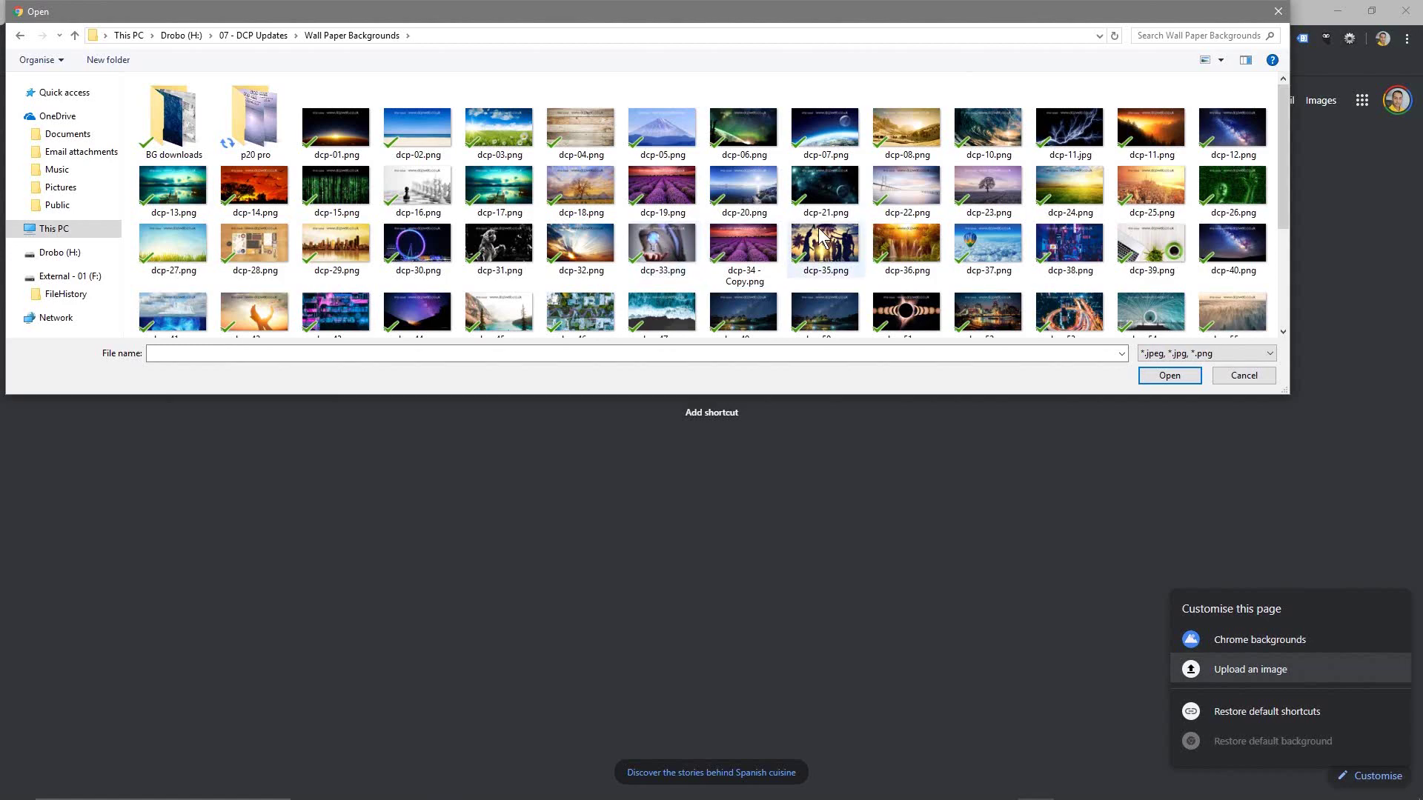
scroll(671, 233, "down", 2)
left_click(419, 254)
left_click(1172, 381)
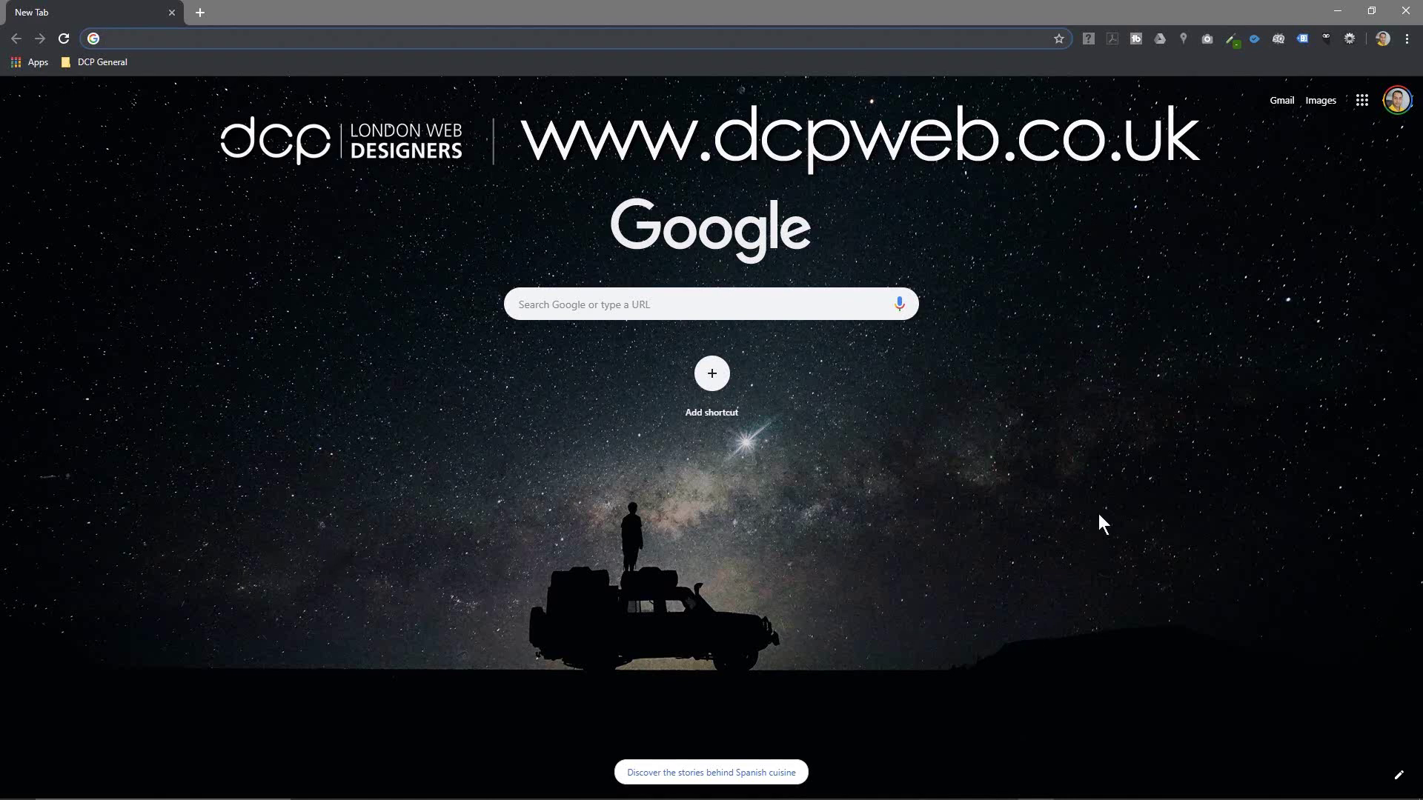
Step: Open the Customise this page menu from the bottom-right pencil icon
left_click(1396, 778)
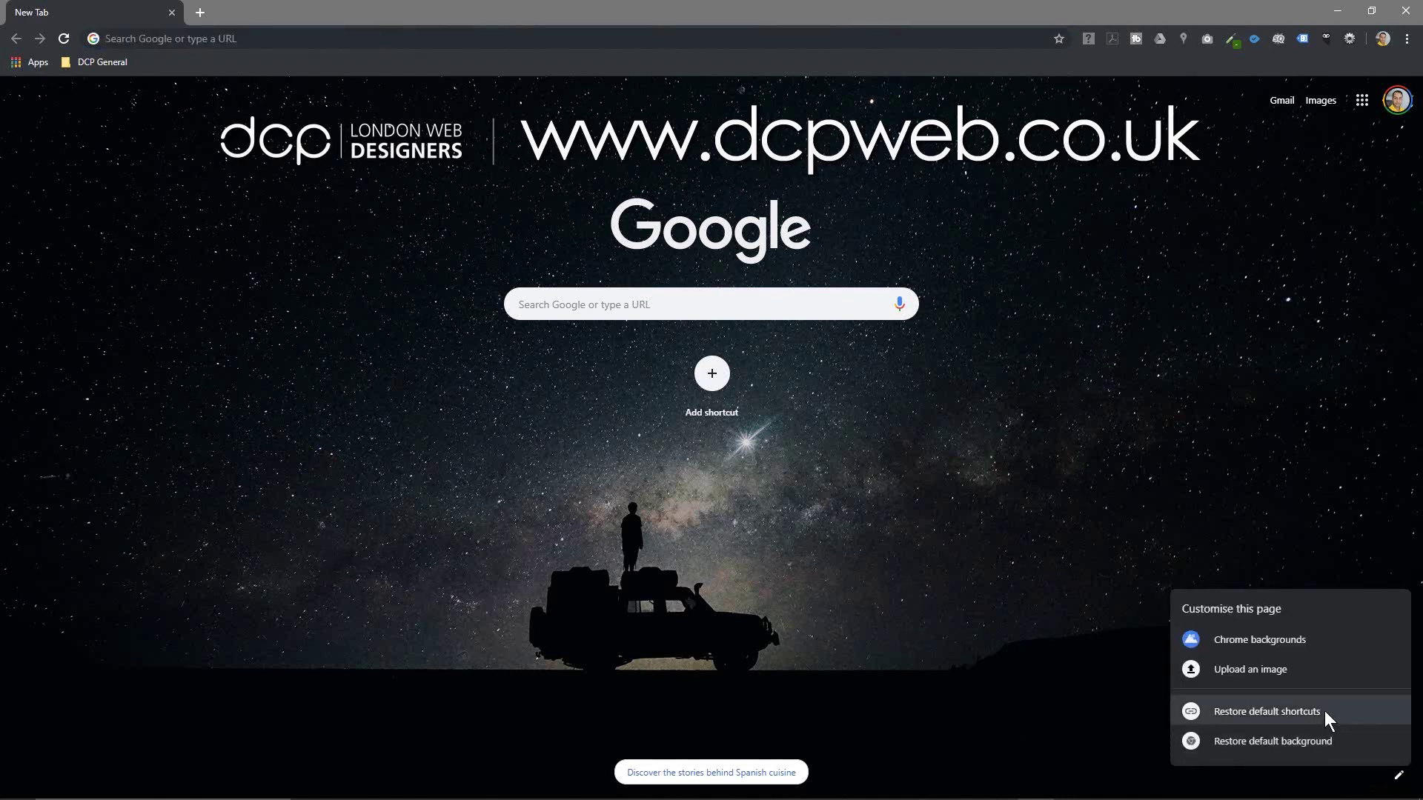
Step: Reopen Chrome backgrounds and go to the Solid colours collection
left_click(1246, 646)
scroll(824, 401, "down", 1)
left_click(812, 561)
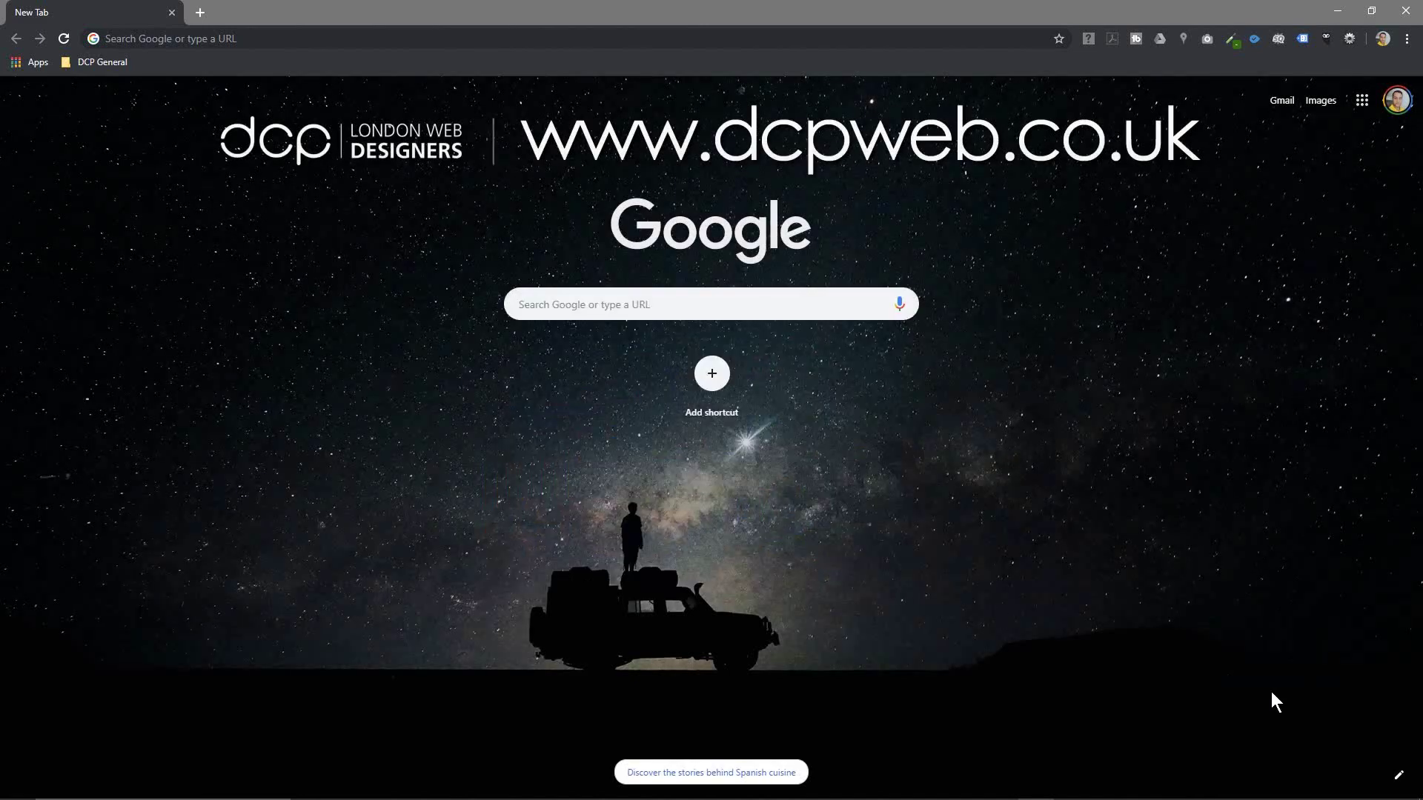
left_click(1397, 778)
left_click(1256, 638)
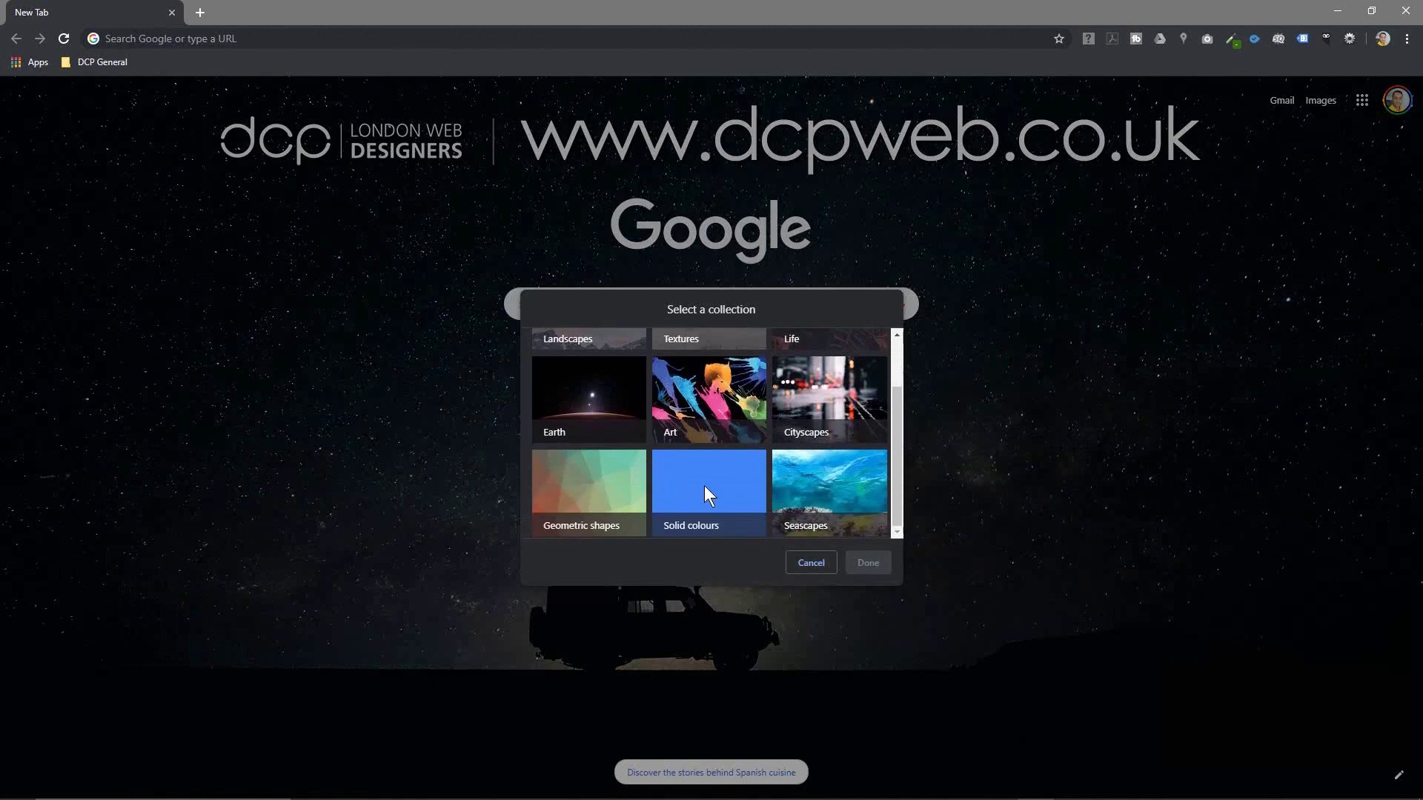
left_click(704, 485)
scroll(701, 482, "down", 2)
scroll(699, 468, "down", 3)
scroll(699, 467, "up", 1)
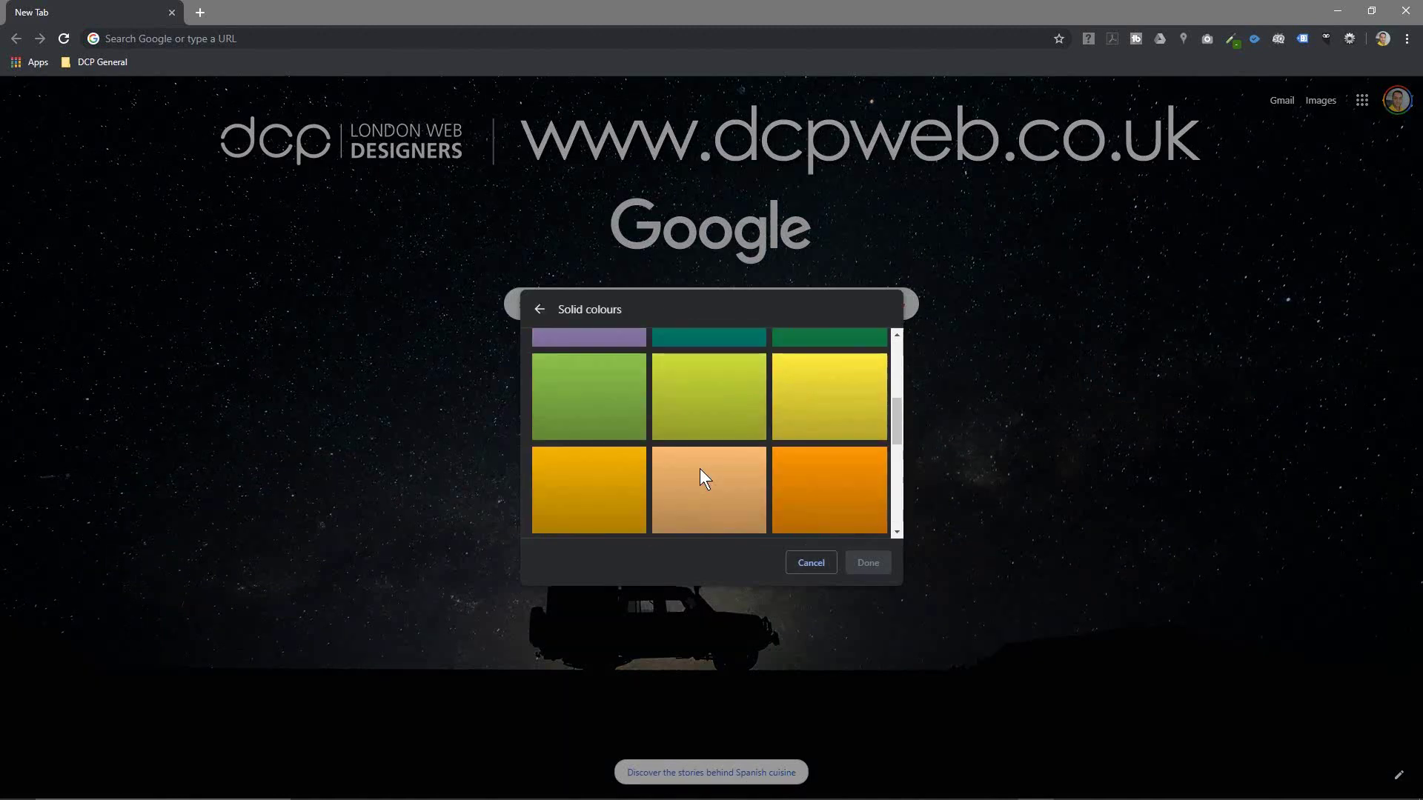
scroll(700, 469, "up", 2)
Step: Apply solid blue as the background, then restore the default dark background
left_click(592, 367)
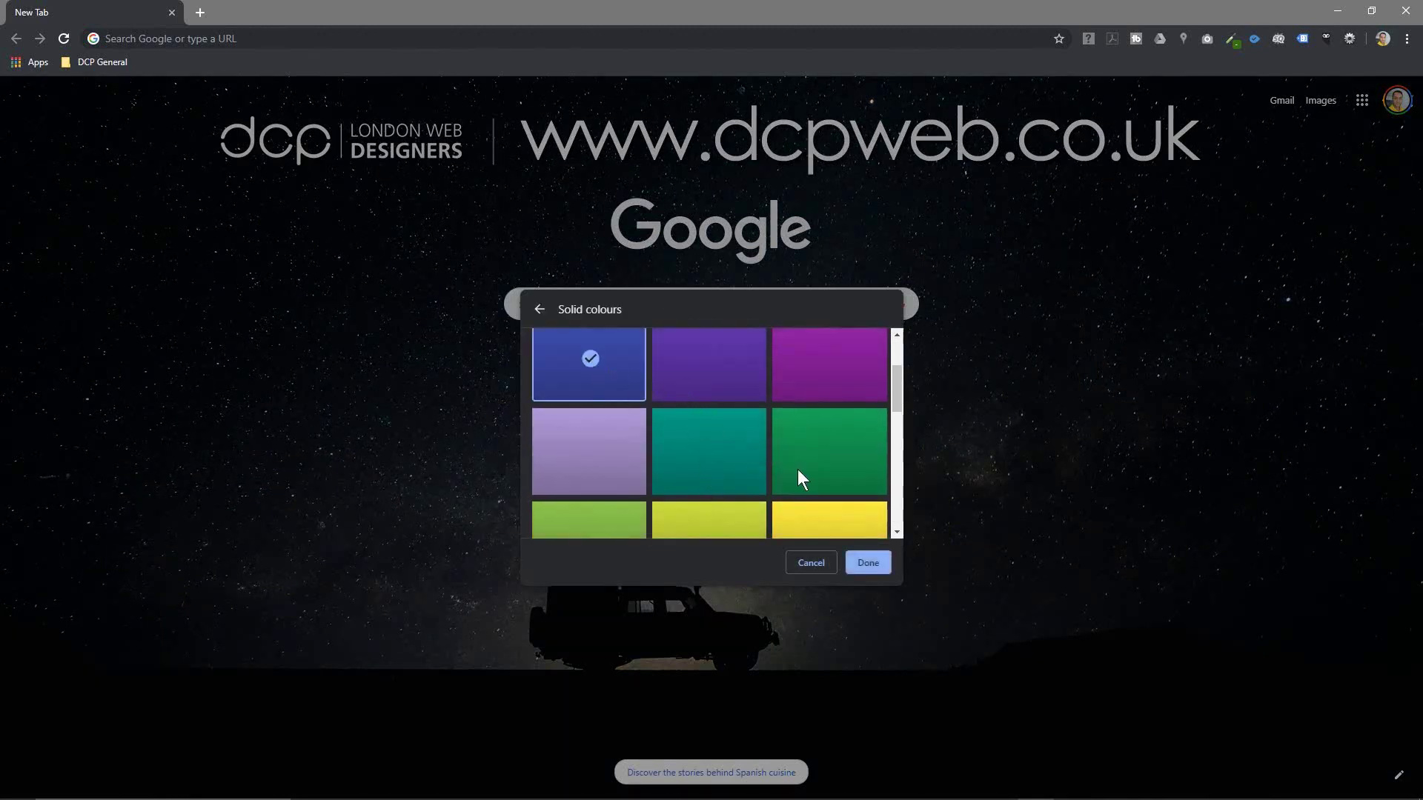
left_click(867, 562)
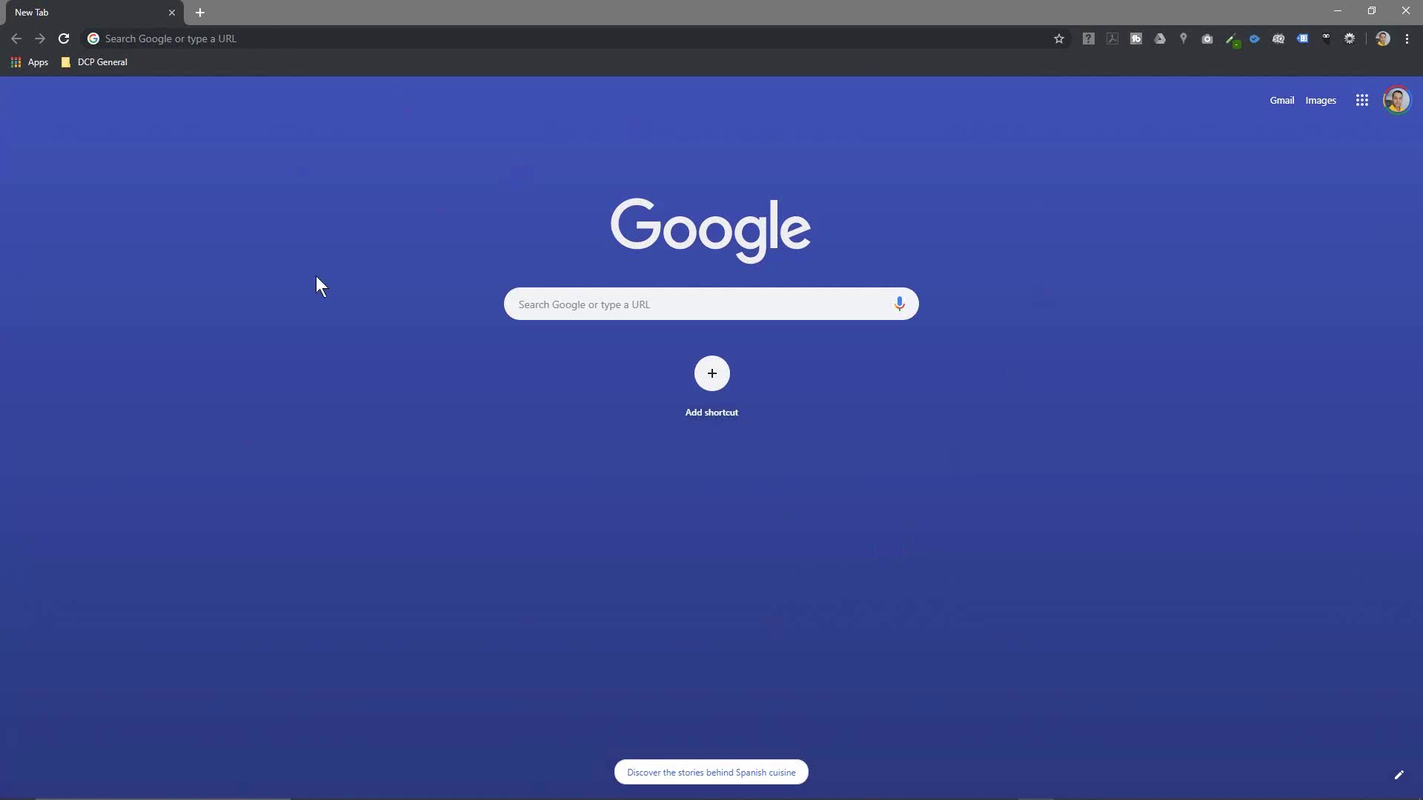
left_click(1394, 778)
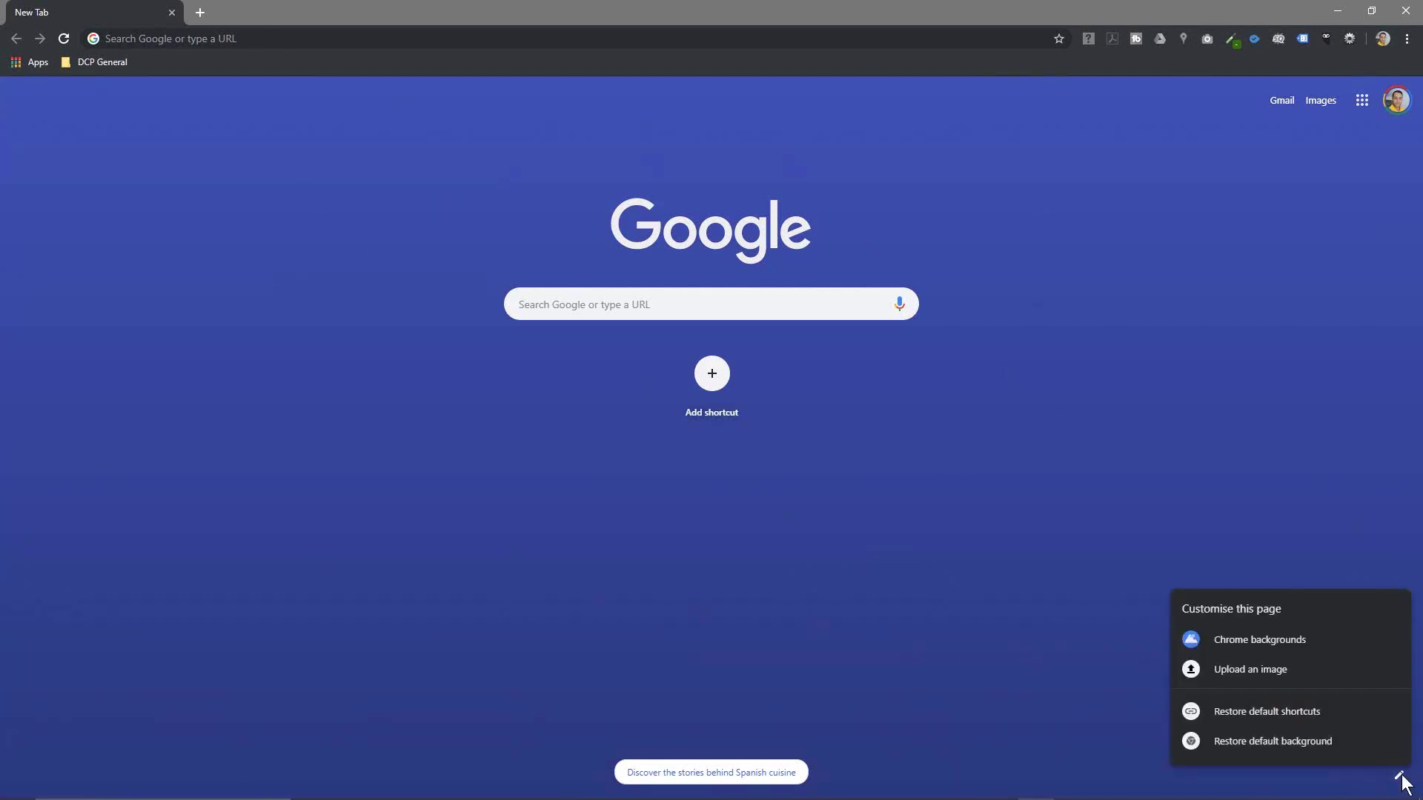
left_click(1291, 741)
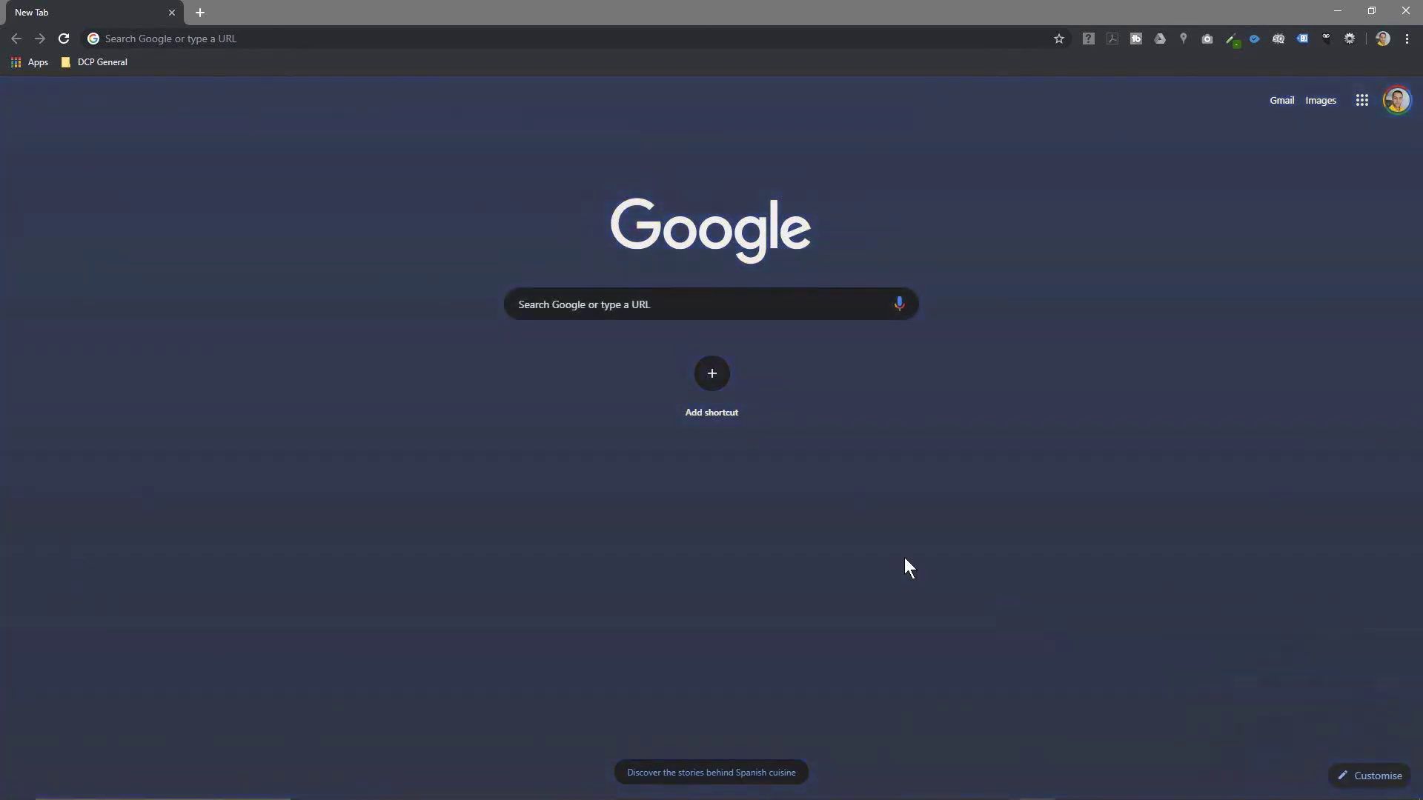